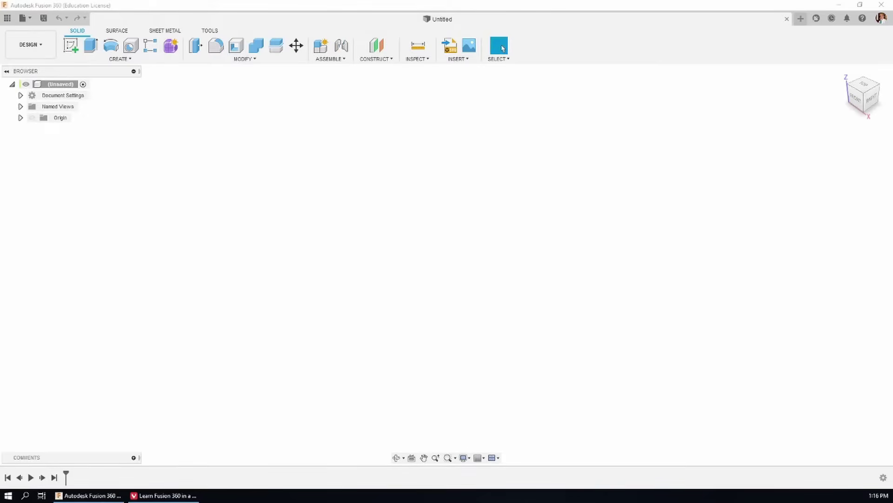
Step: Expand the tutorial video's full description and select the 'Download Fusion 360 here' line
left_click(165, 495)
scroll(343, 293, "down", 5)
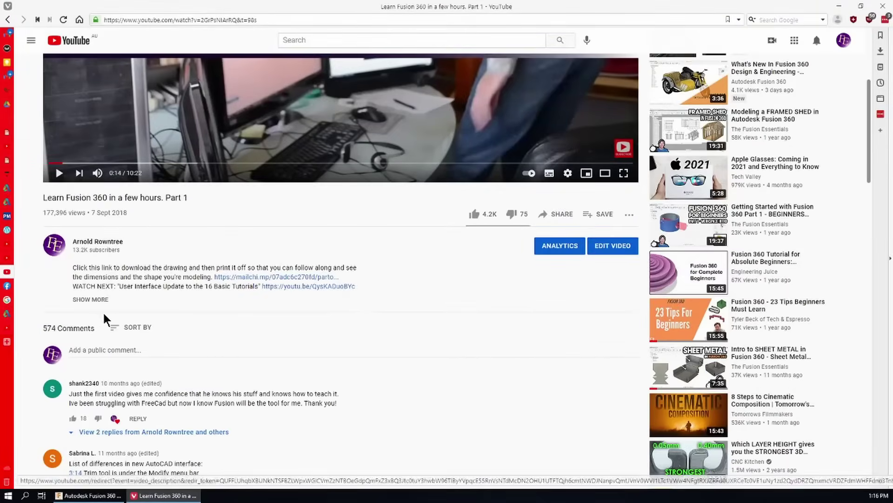
left_click(93, 299)
scroll(181, 302, "down", 5)
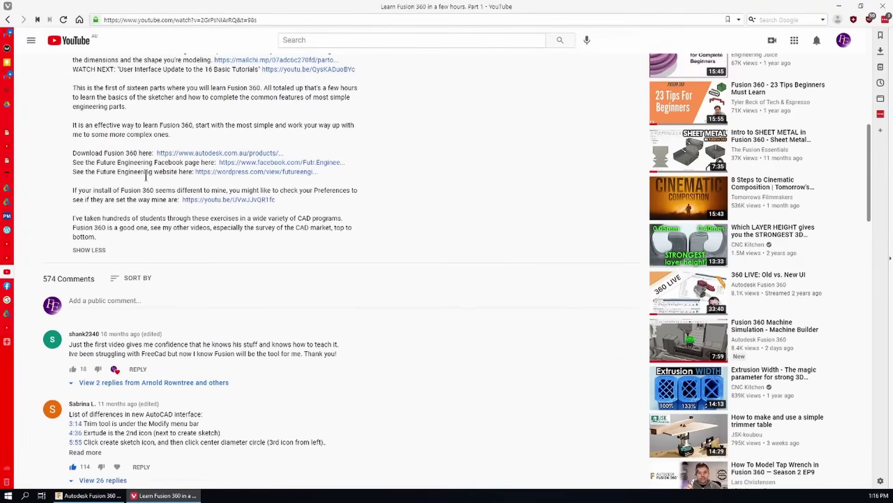
left_click_drag(153, 153, 74, 153)
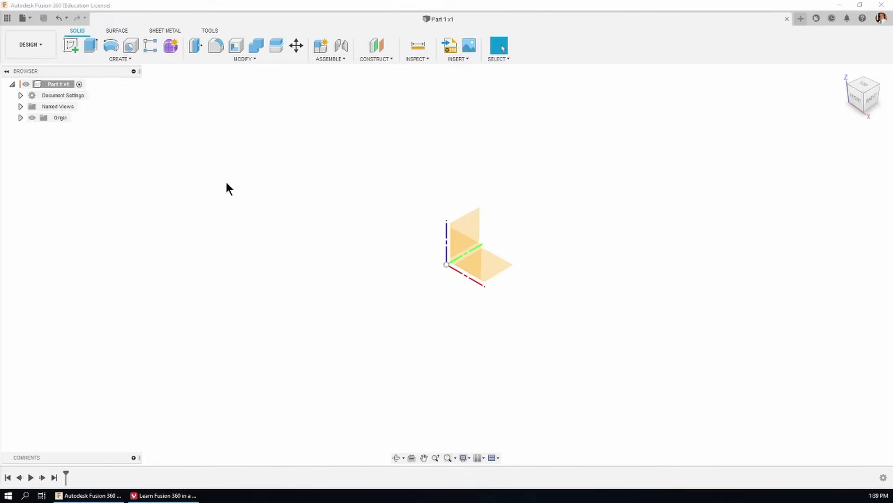
Step: Start a new sketch on the XZ front origin plane
left_click(71, 44)
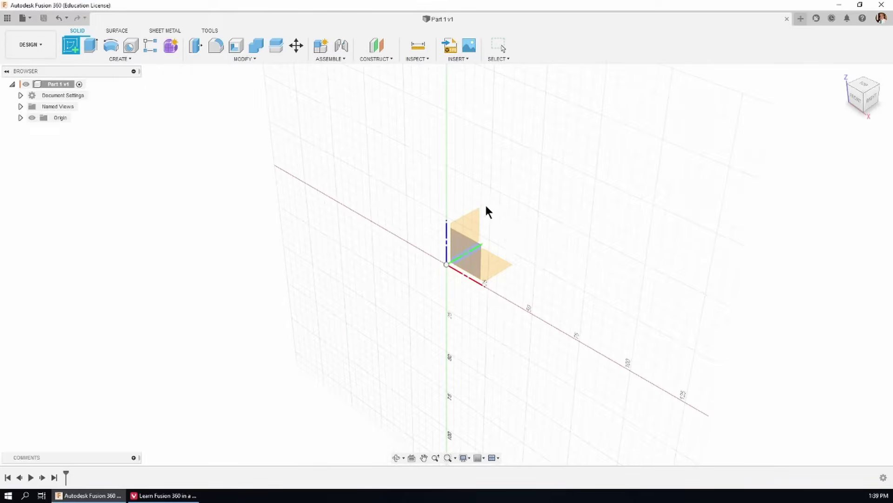
left_click(467, 256)
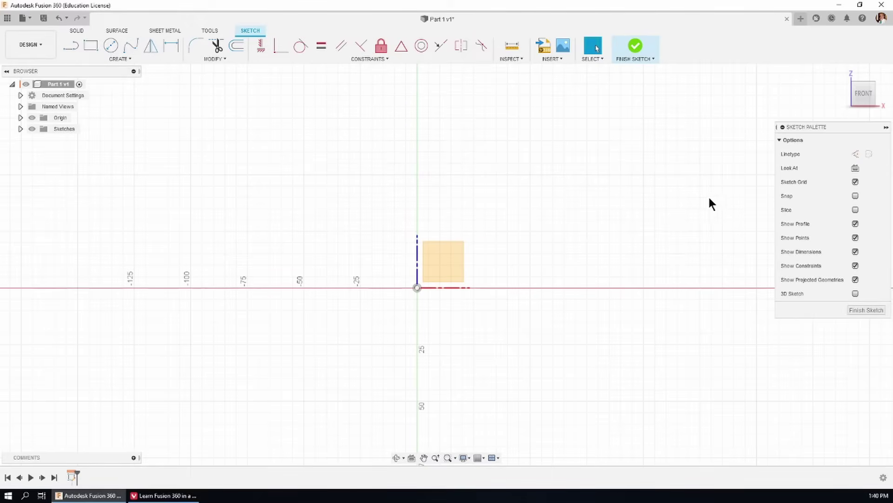
Step: Draw a 2-point rectangle 200 mm wide by 90 mm tall from a lower-left corner
left_click(91, 48)
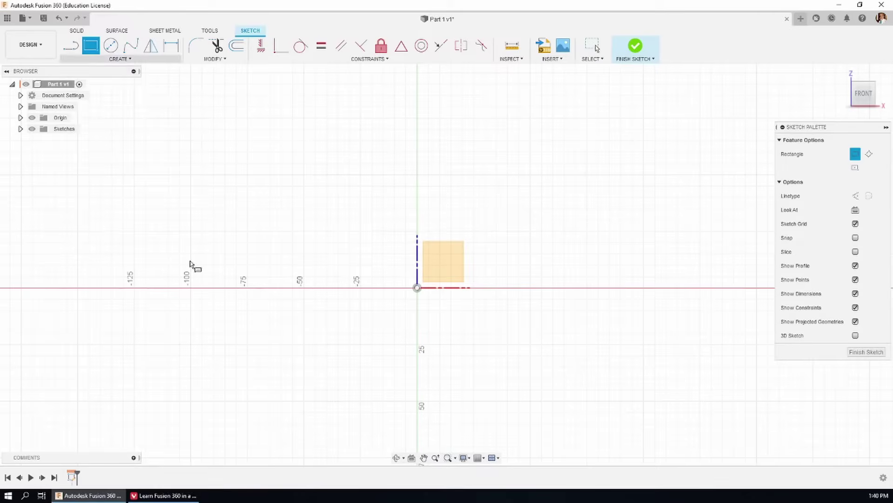
left_click(283, 367)
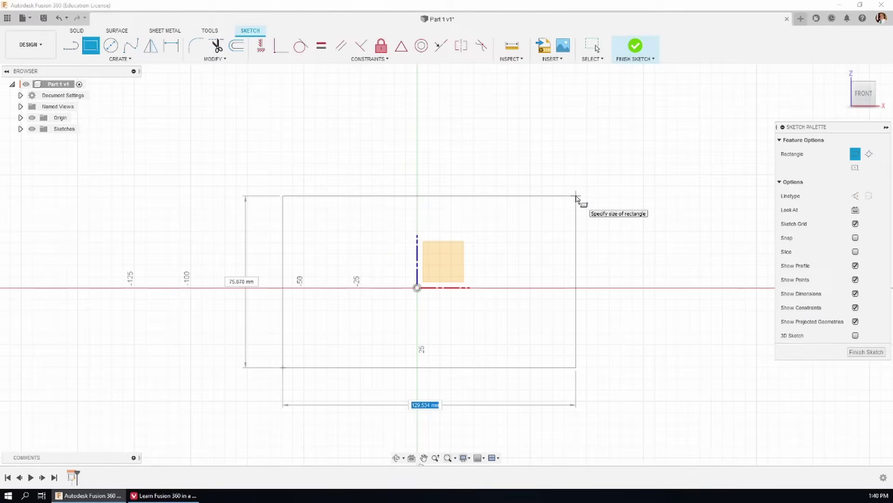
type("200")
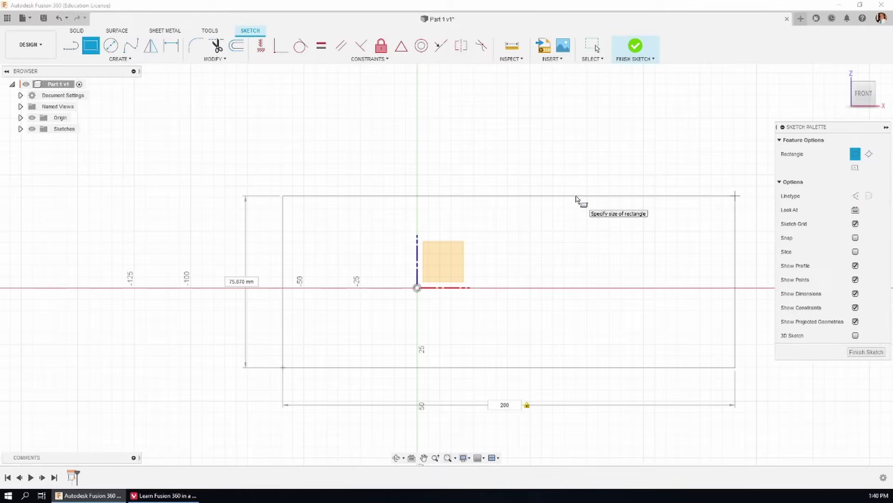
key("Tab")
type("90")
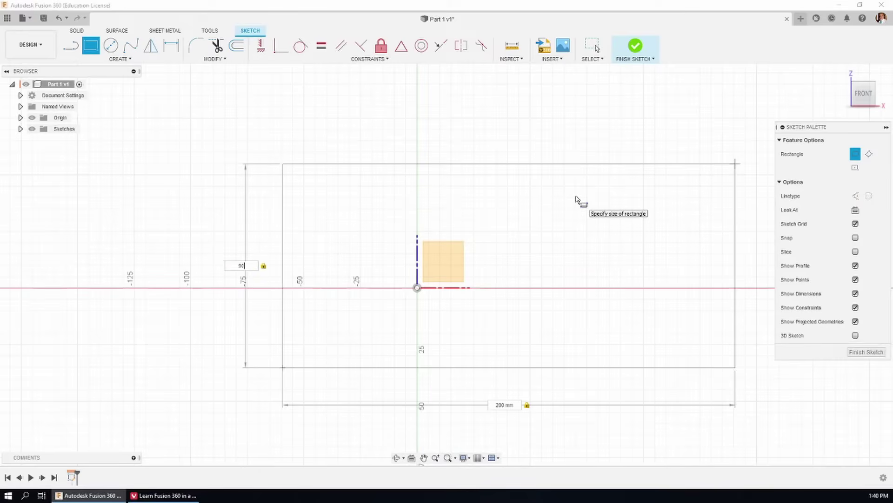
key("Return")
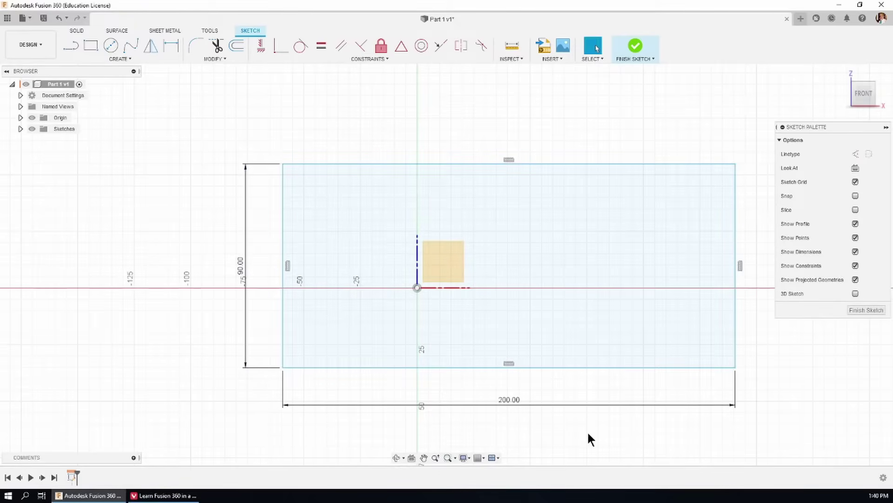
Step: Draw three connected lines from the top edge down, across and back up to outline the notch
left_click(70, 46)
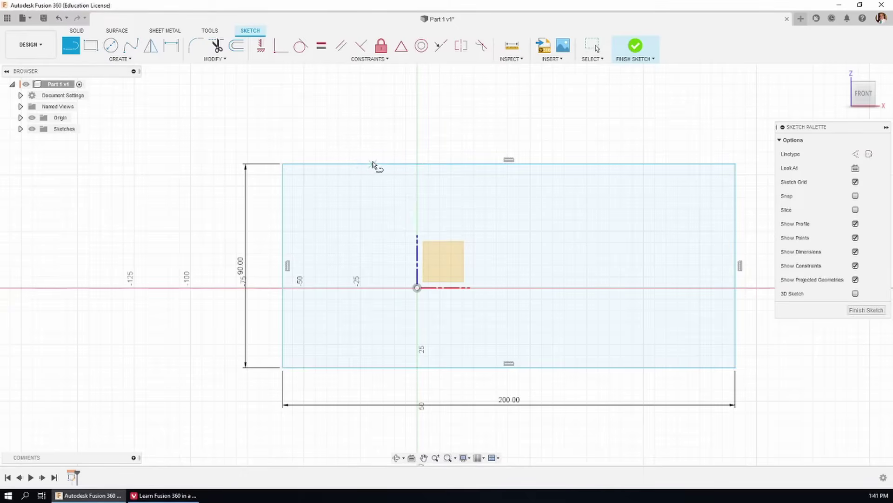
mouse_move(338, 164)
left_mouse_down()
mouse_move(293, 168)
mouse_move(392, 189)
mouse_move(340, 239)
mouse_move(242, 211)
mouse_move(353, 301)
mouse_move(349, 343)
mouse_move(309, 326)
mouse_move(375, 204)
mouse_move(303, 281)
mouse_move(353, 335)
mouse_move(335, 239)
mouse_move(352, 292)
mouse_move(341, 322)
mouse_move(347, 261)
mouse_move(340, 329)
mouse_move(343, 231)
mouse_move(334, 212)
mouse_move(350, 221)
mouse_move(321, 222)
mouse_move(350, 228)
mouse_move(338, 224)
mouse_move(392, 200)
mouse_move(423, 239)
mouse_move(539, 229)
mouse_move(560, 218)
mouse_move(590, 247)
mouse_move(576, 223)
mouse_move(607, 211)
mouse_move(609, 245)
mouse_move(605, 212)
mouse_move(574, 226)
mouse_move(591, 226)
mouse_move(610, 176)
mouse_move(600, 168)
left_mouse_up()
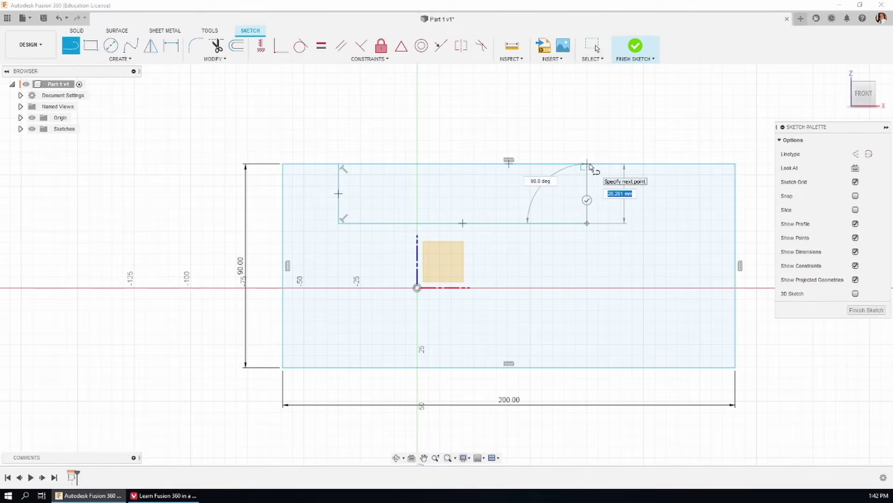
left_click(588, 165)
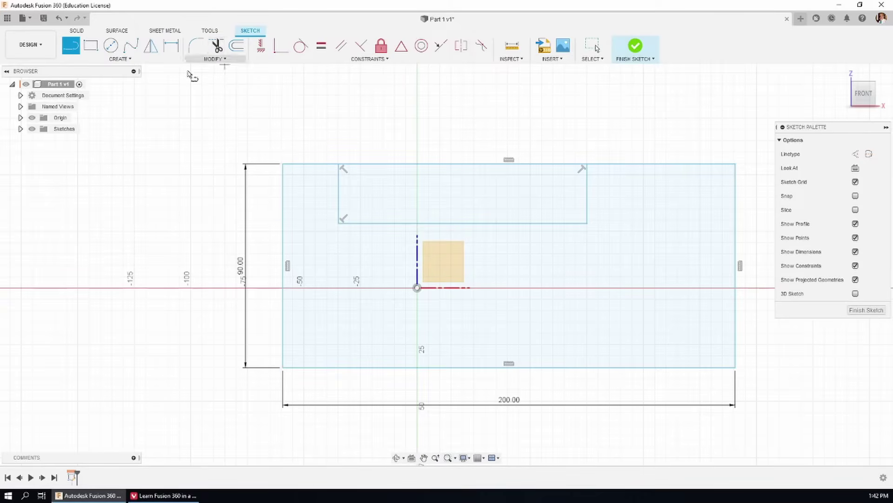
Step: Trim away the top-edge segment spanning the notch
left_click(216, 48)
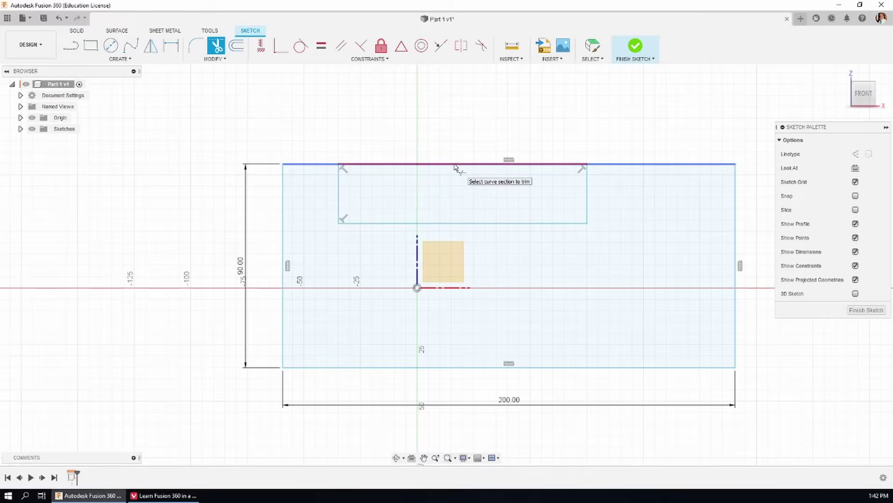
left_click(456, 164)
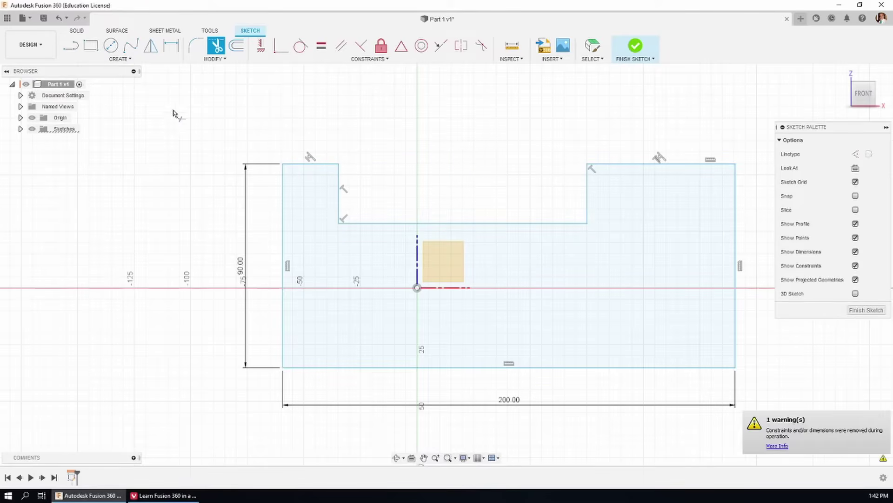
Step: Dimension the top-left and top-right edges at 40 mm each
left_click(170, 46)
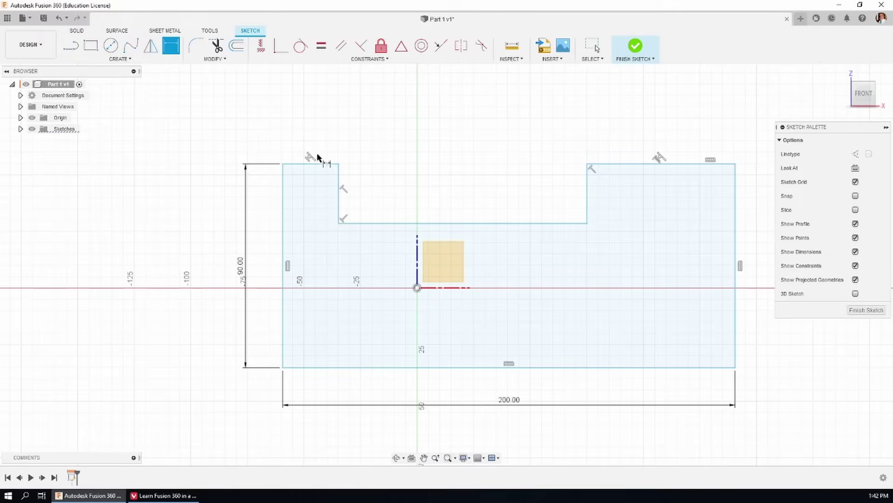
left_click(324, 165)
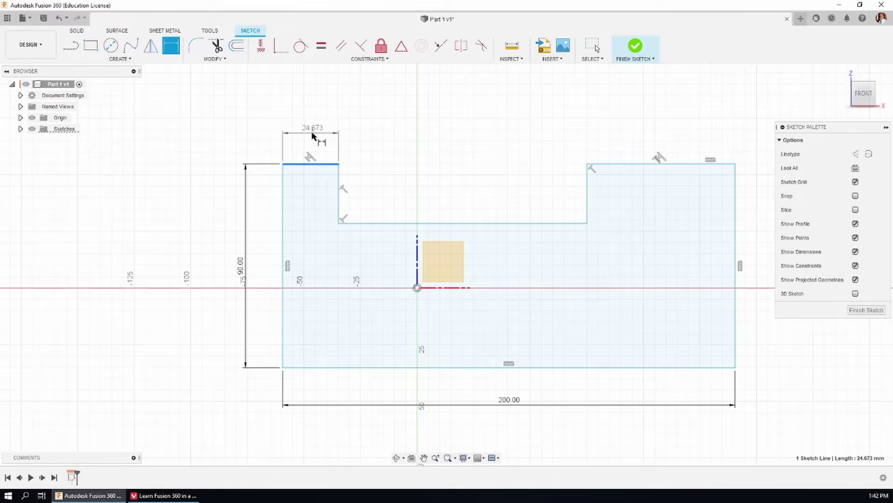
left_click(313, 128)
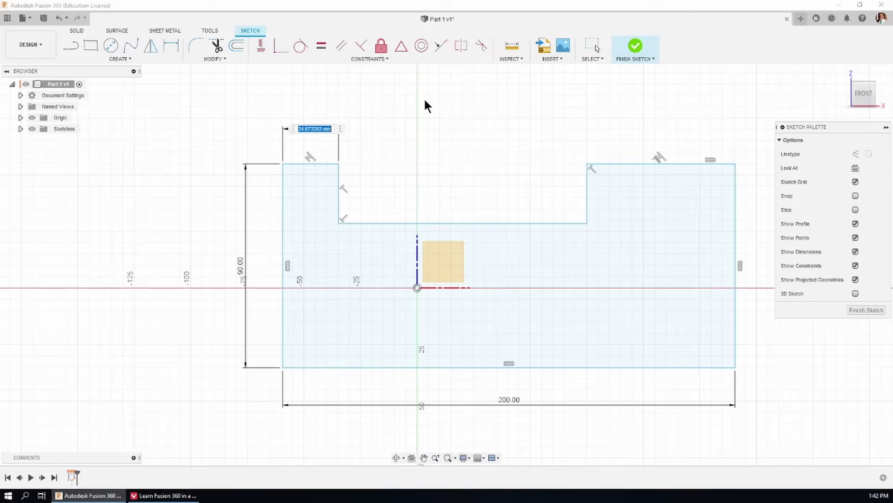
type("40")
key("Return")
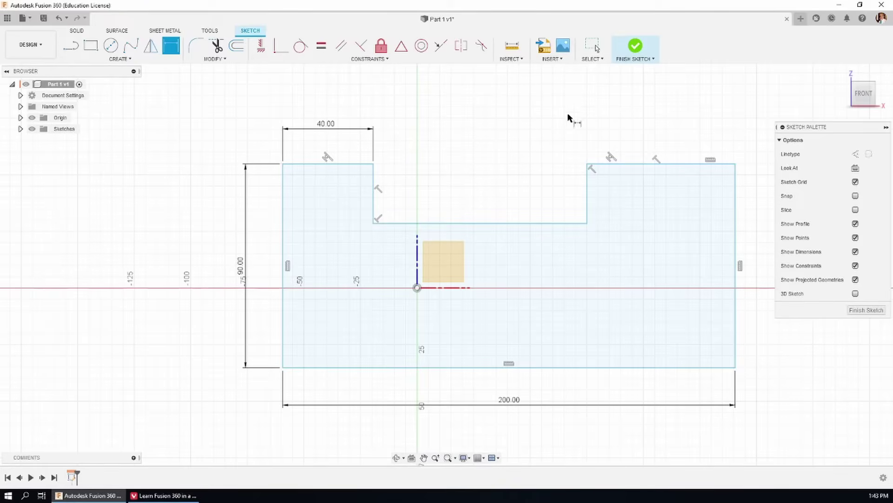
left_click(680, 164)
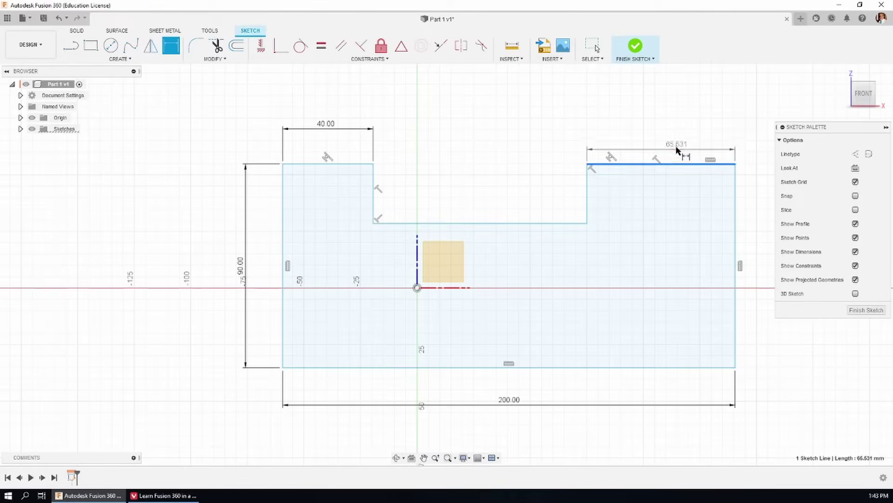
left_click(656, 122)
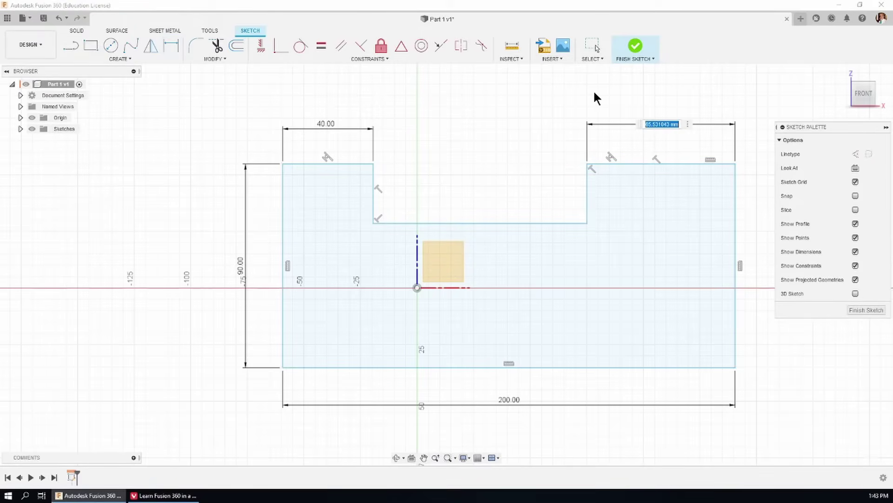
type("40")
key("Return")
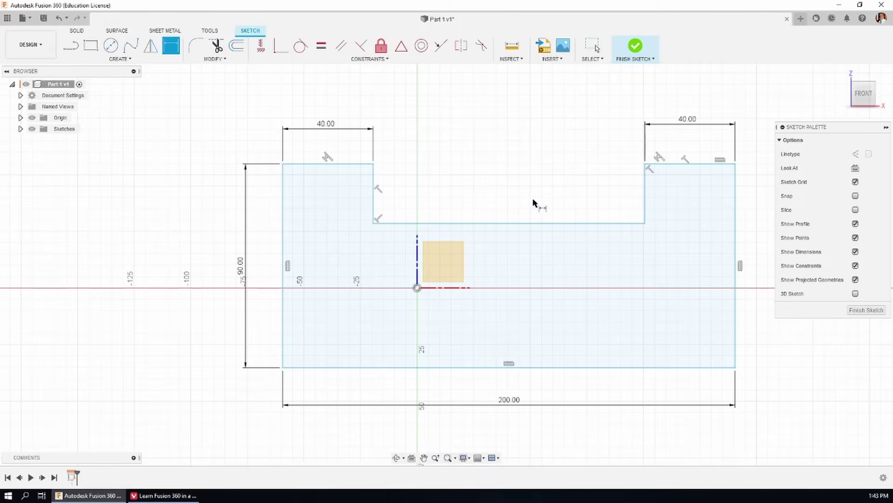
Step: Set the distance from the notch bottom to the sketch's bottom line to 50 mm
left_click(510, 224)
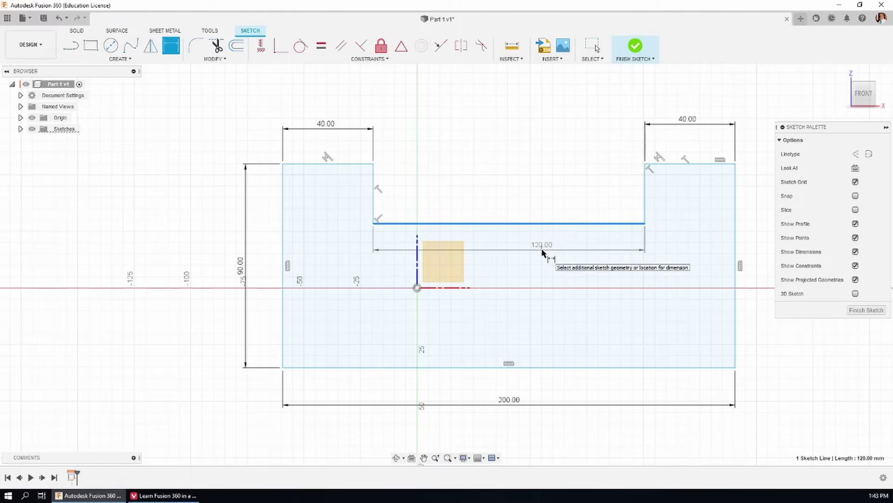
left_click(567, 368)
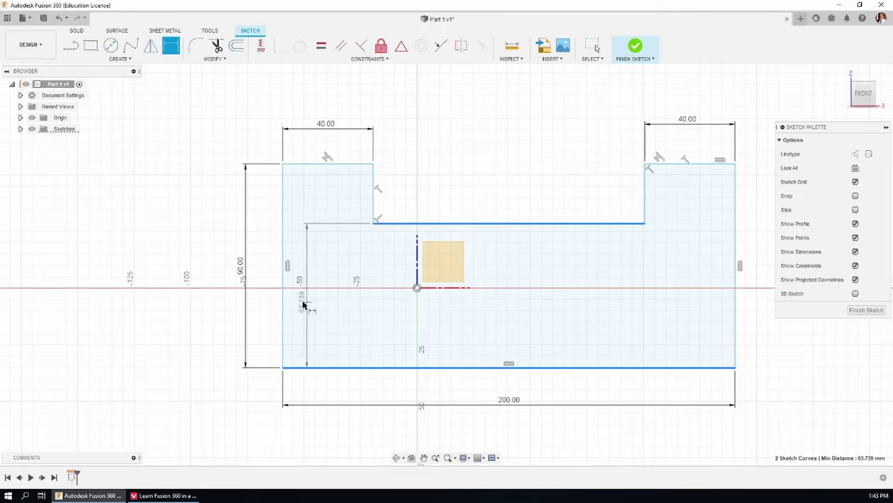
left_click(170, 315)
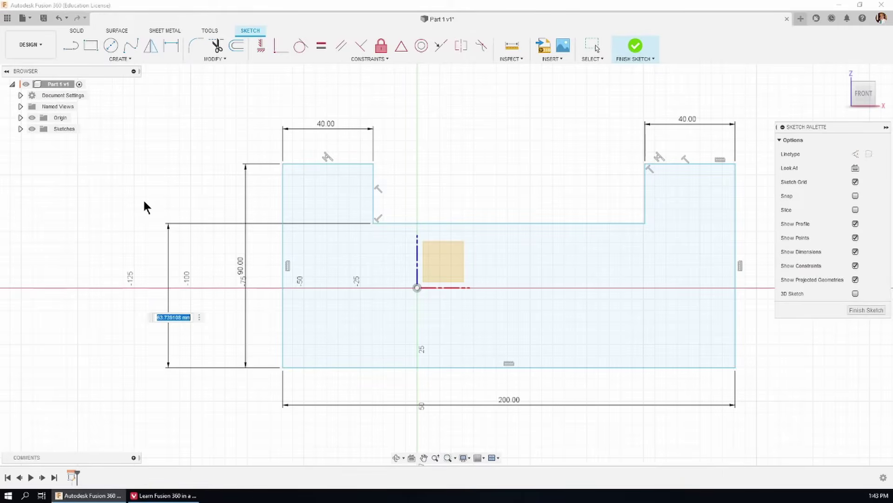
type("50")
key("Return")
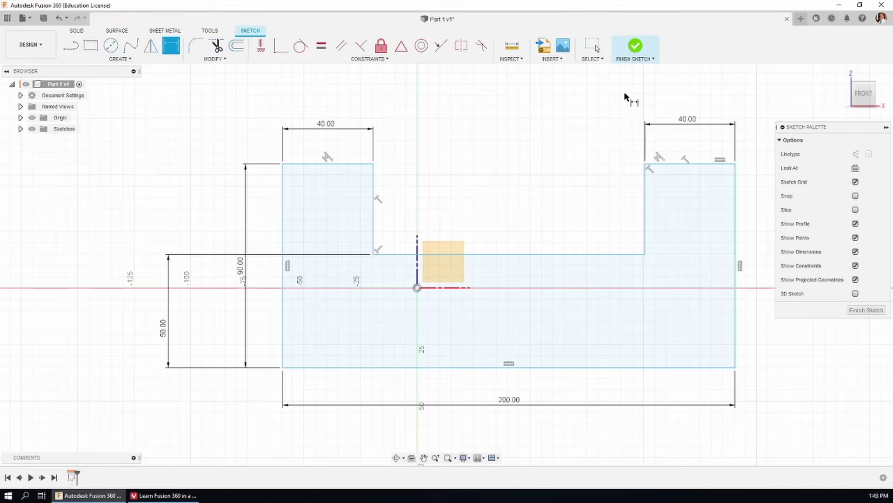
left_click(635, 47)
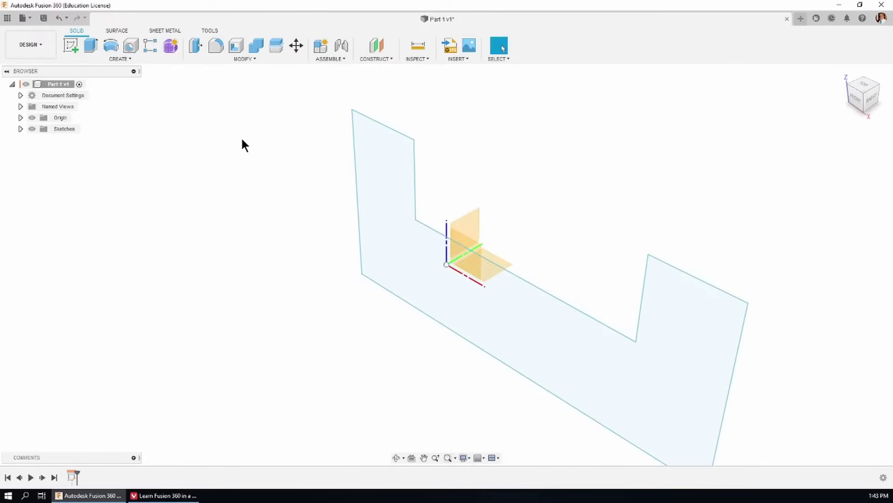
scroll(247, 144, "down", 1)
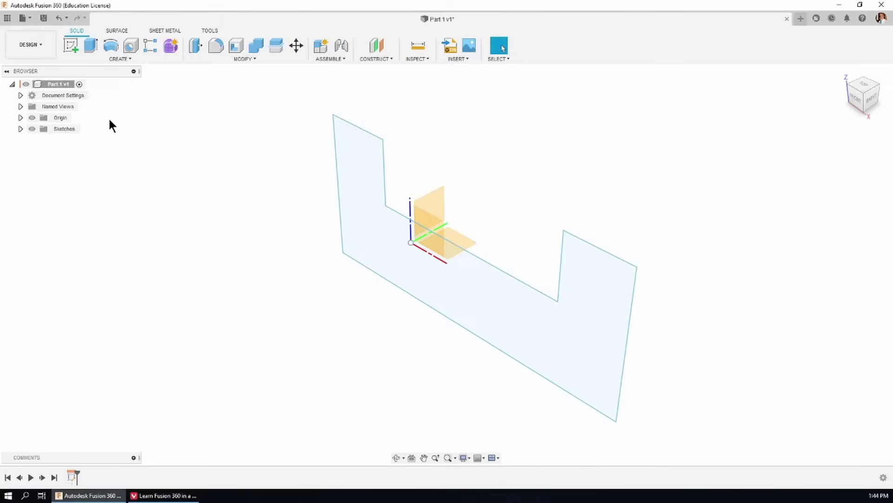
Step: Extrude the U-shaped sketch profile to a 40 mm thick solid
left_click(90, 47)
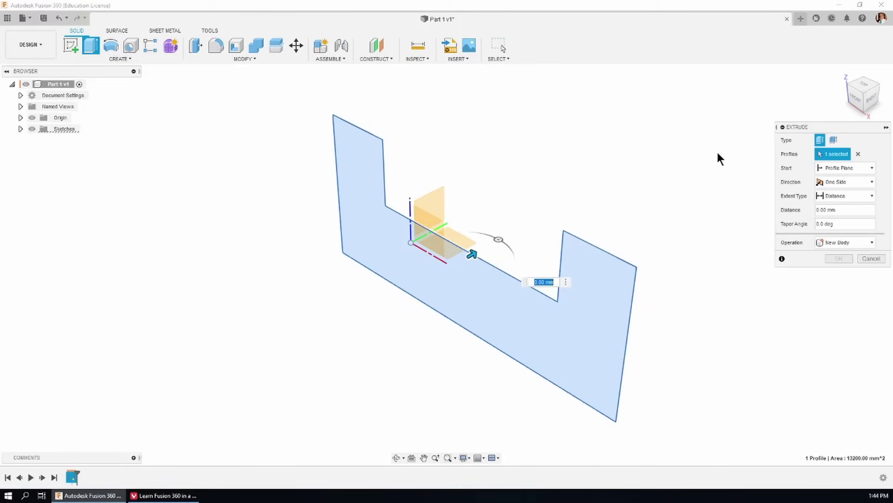
left_click_drag(831, 126, 750, 110)
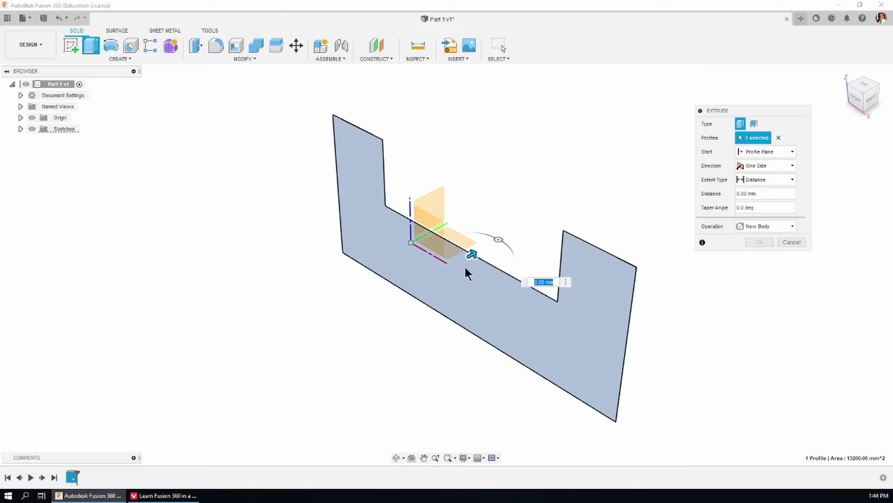
left_click_drag(474, 254, 533, 171)
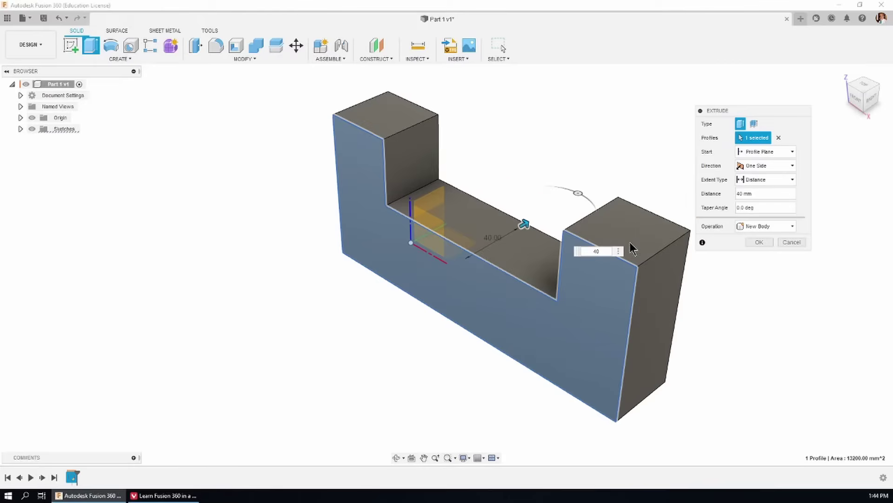
left_click(762, 243)
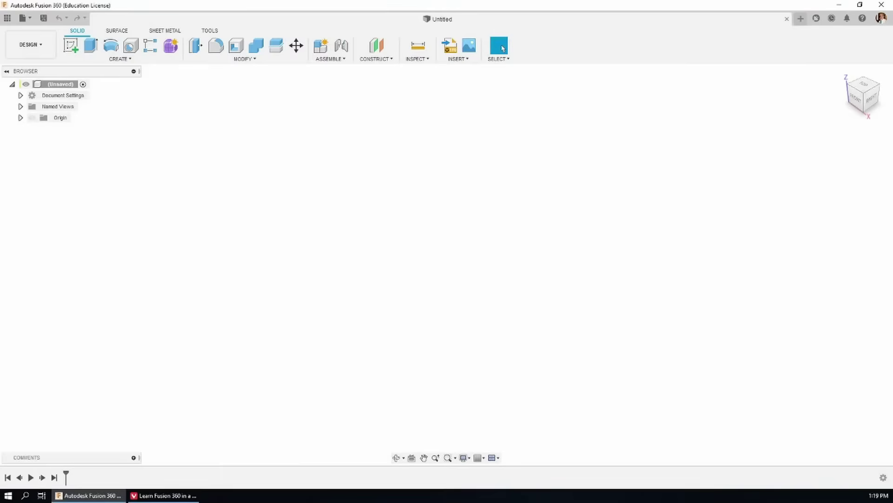
Step: Create a new project named '16 Parts', then show the design's origin planes and axes
left_click(8, 17)
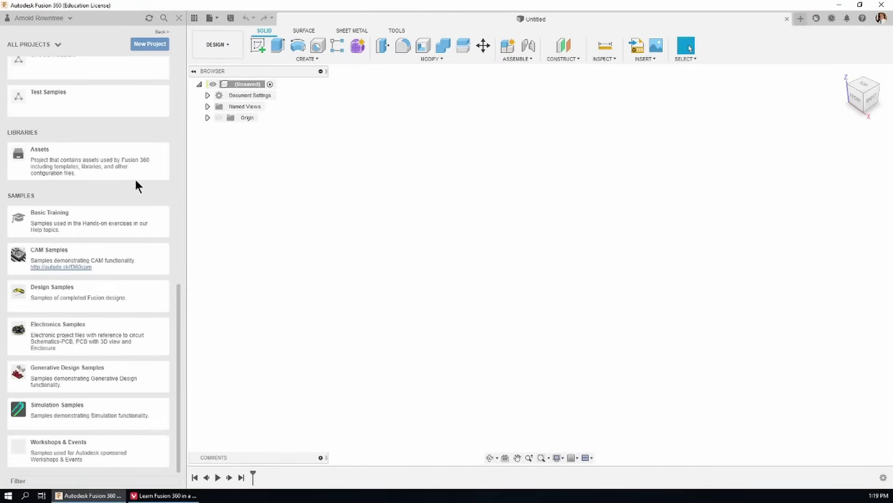
left_click(154, 47)
left_click(95, 64)
triple_click(94, 63)
type("16 Parts")
key("Return")
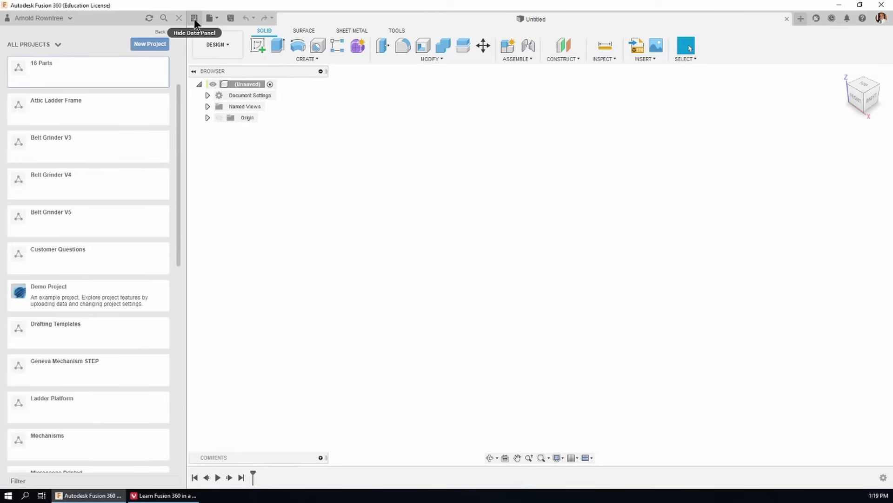
left_click(194, 19)
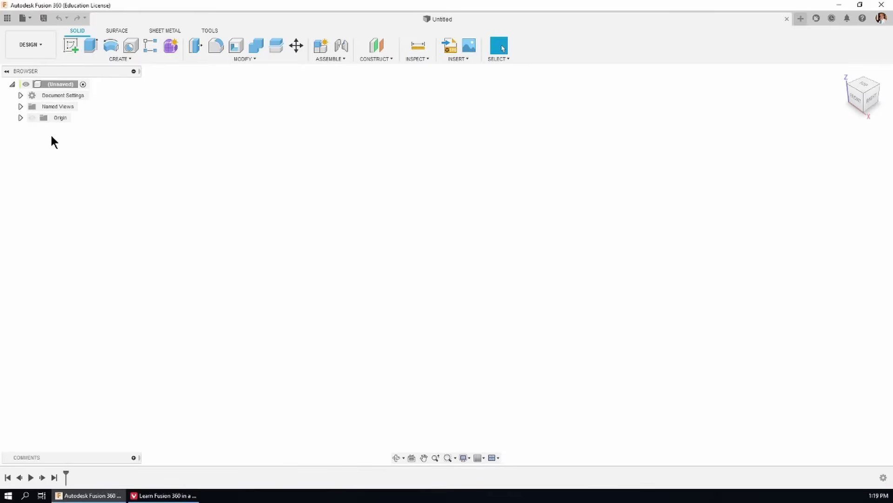
left_click(32, 117)
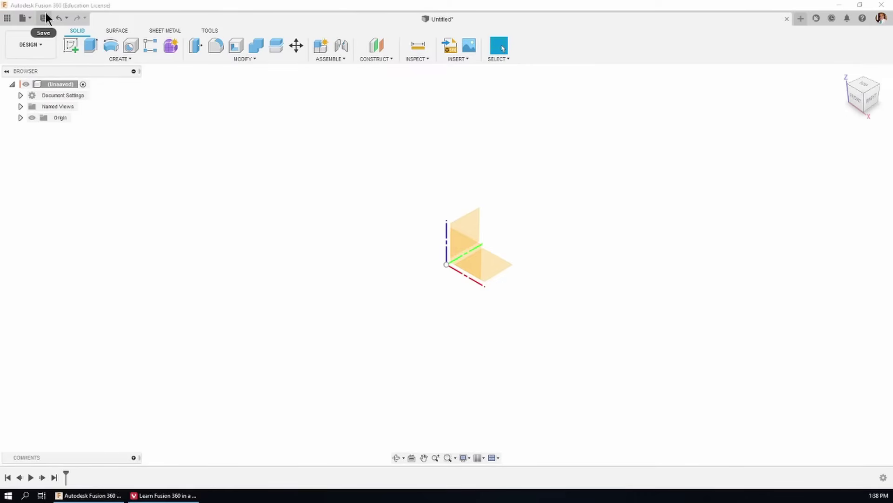
Step: Save the design under the name 'Part 1', keeping the 16 Parts location
left_click(43, 18)
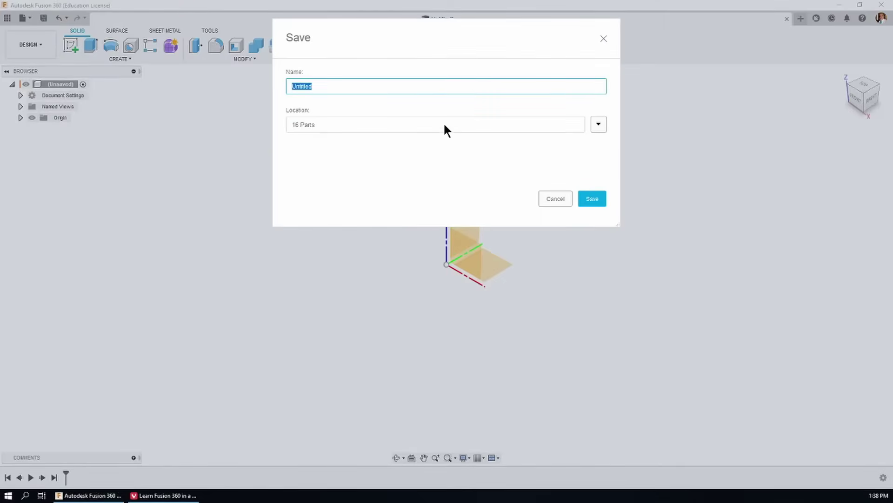
type("Part 1")
left_click(599, 123)
left_click(596, 119)
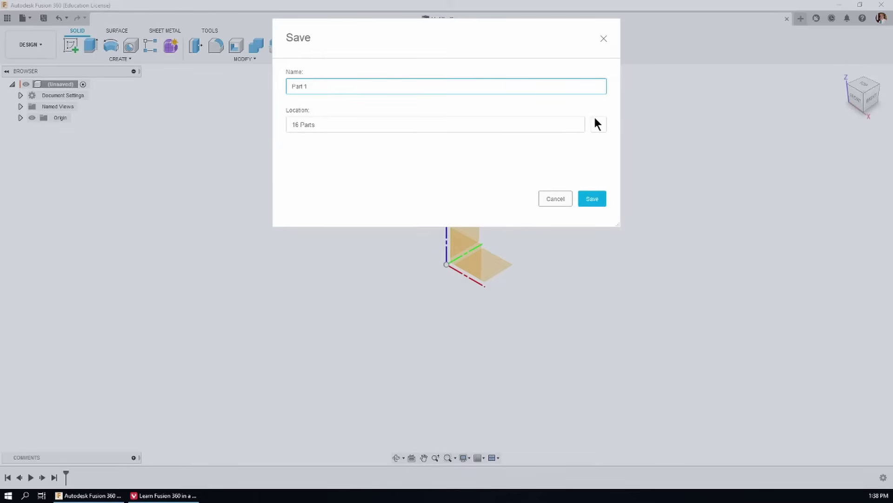
left_click(590, 199)
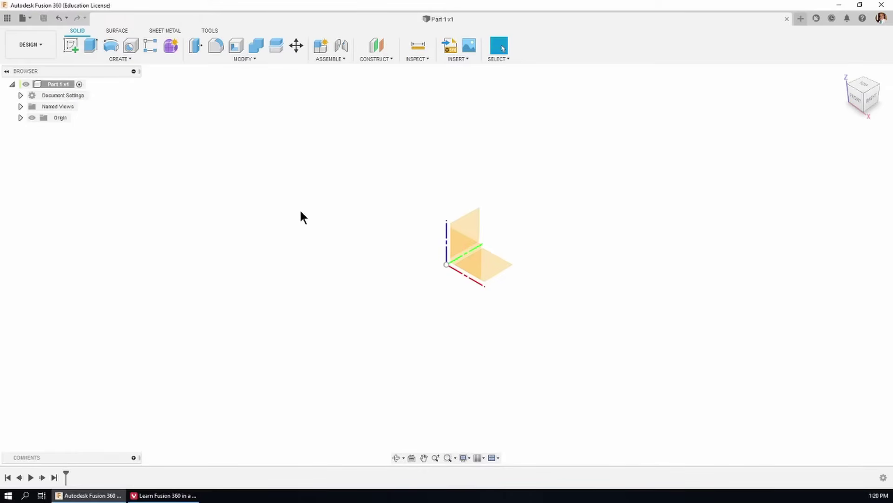
Step: Enable Capture Design History from the Part 1 v1 browser node's context menu
right_click(57, 83)
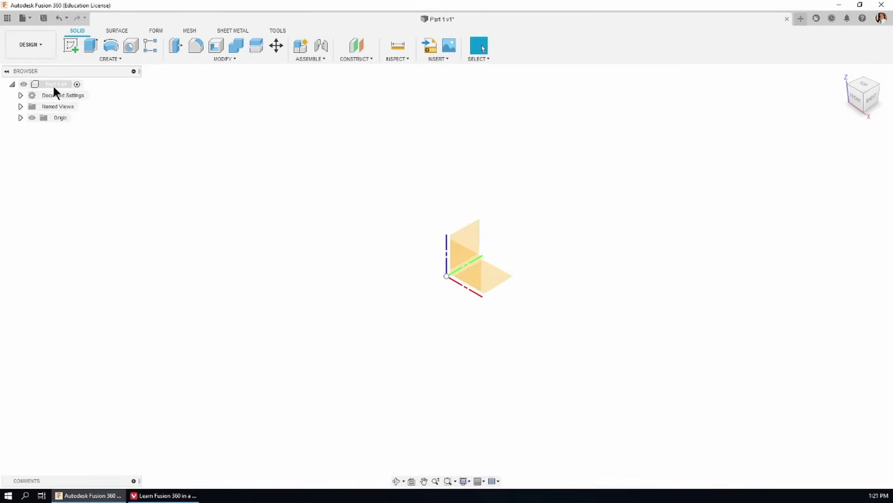
right_click(53, 87)
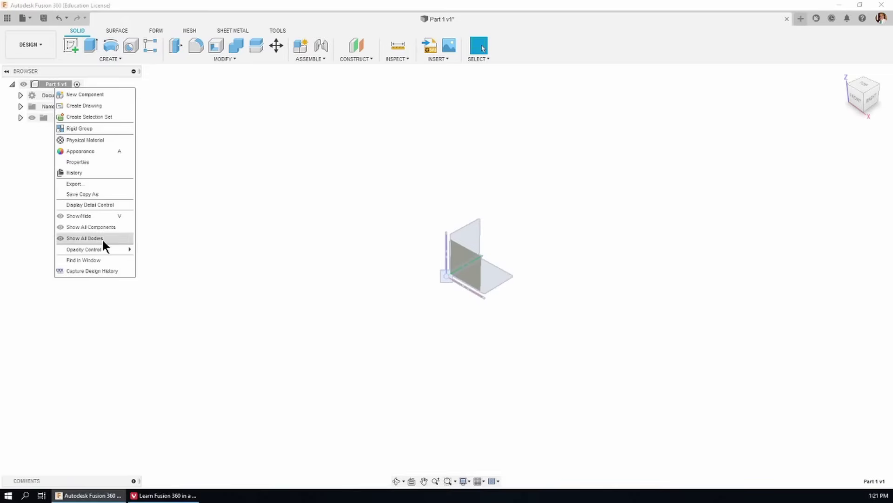
left_click(93, 271)
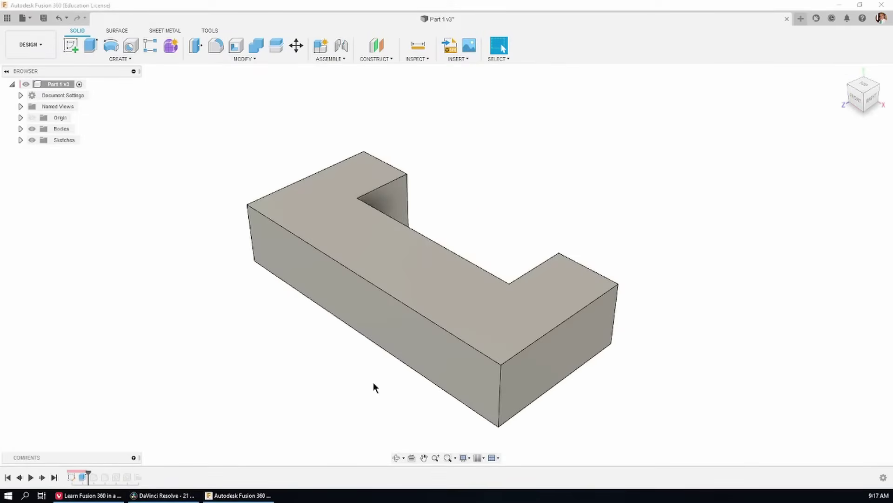
left_click(396, 458)
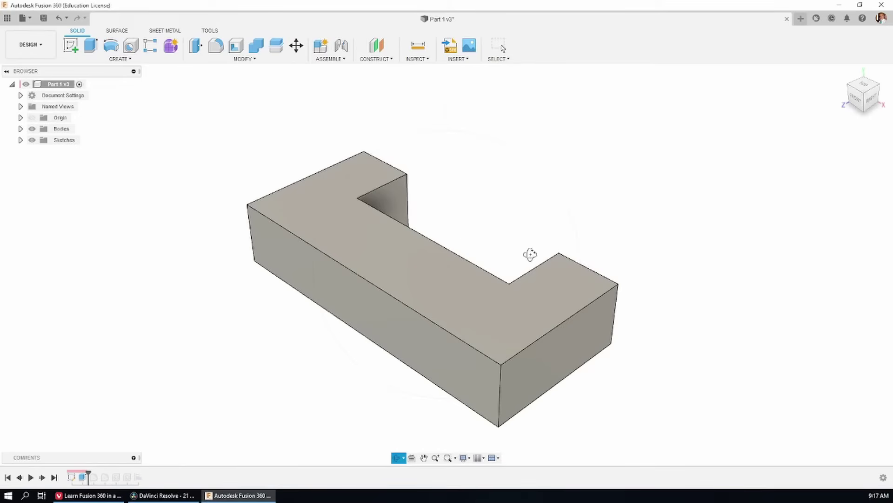
left_click_drag(489, 210, 594, 160)
scroll(453, 200, "up", 3)
scroll(454, 199, "down", 5)
scroll(686, 239, "up", 6)
scroll(688, 282, "down", 5)
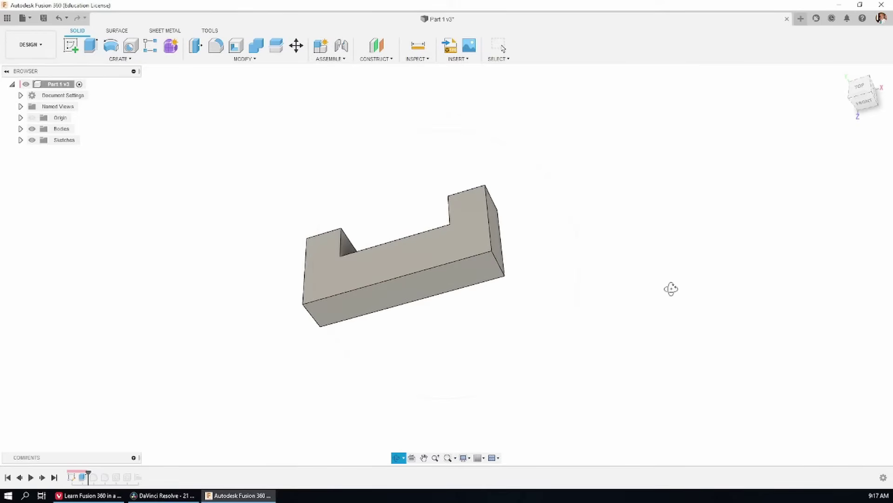
scroll(592, 250, "up", 8)
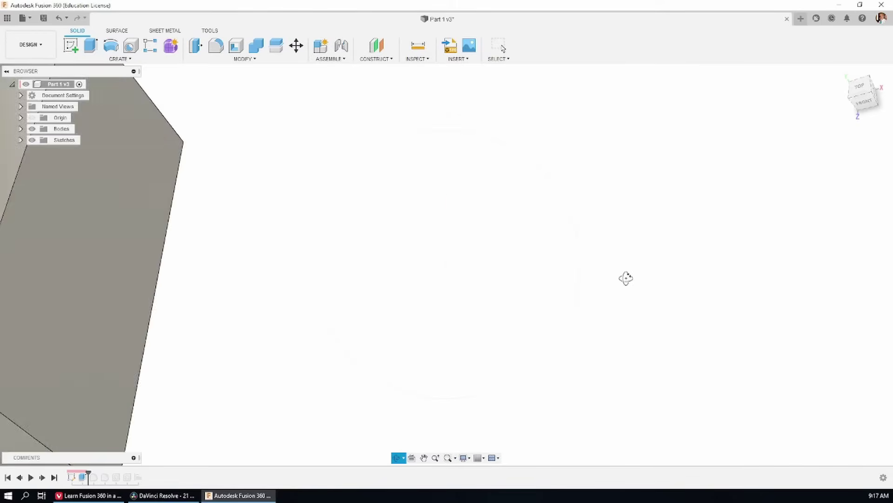
middle_click_drag(617, 251, 419, 222, "shift")
key("Escape")
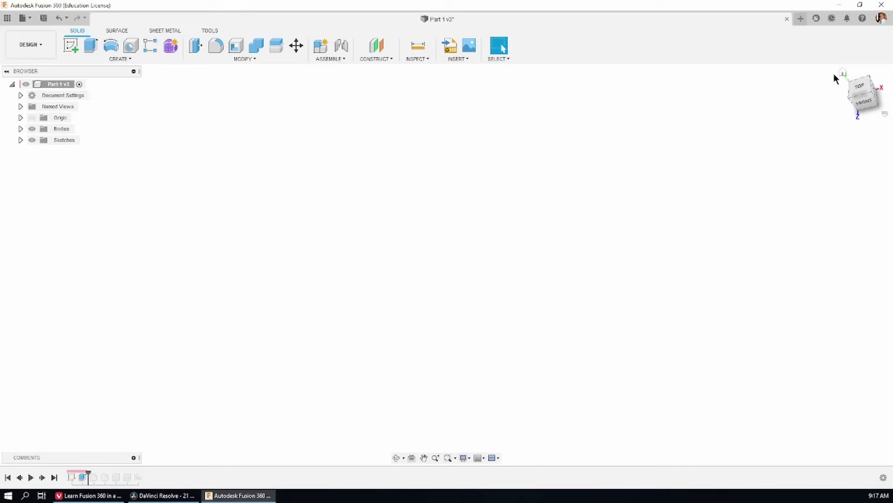
left_click(843, 72)
scroll(408, 231, "down", 2)
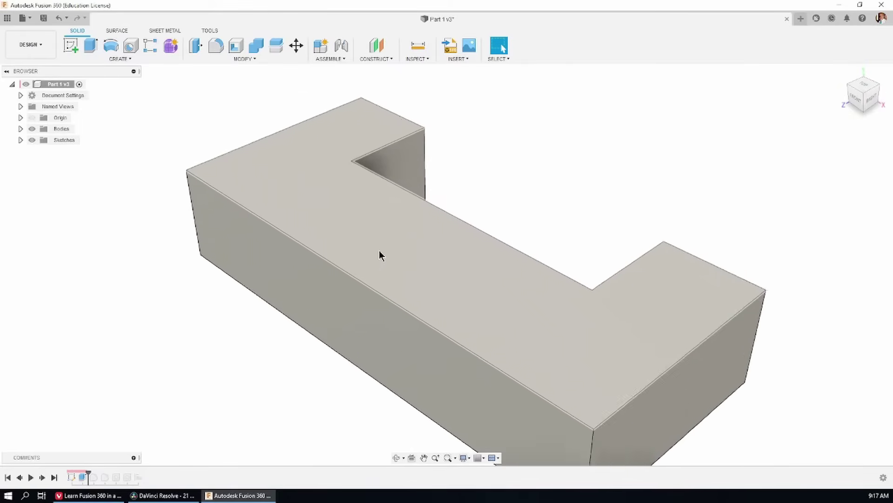
scroll(378, 251, "down", 2)
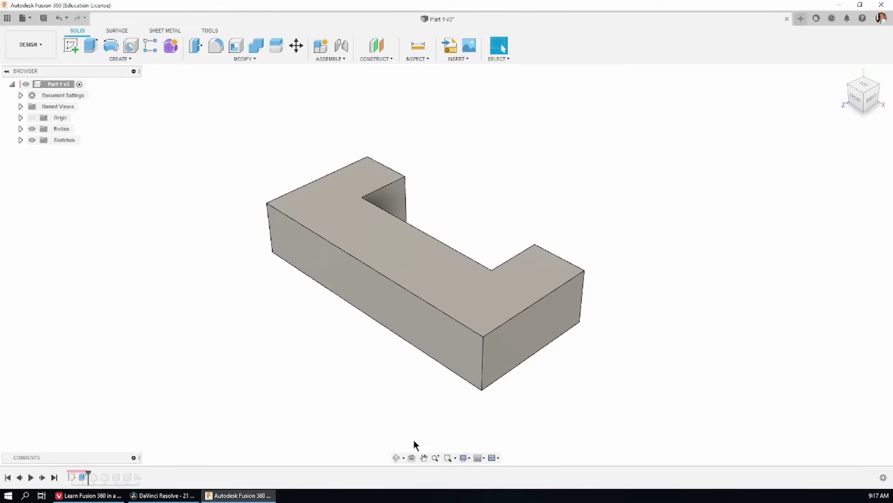
left_click(411, 458)
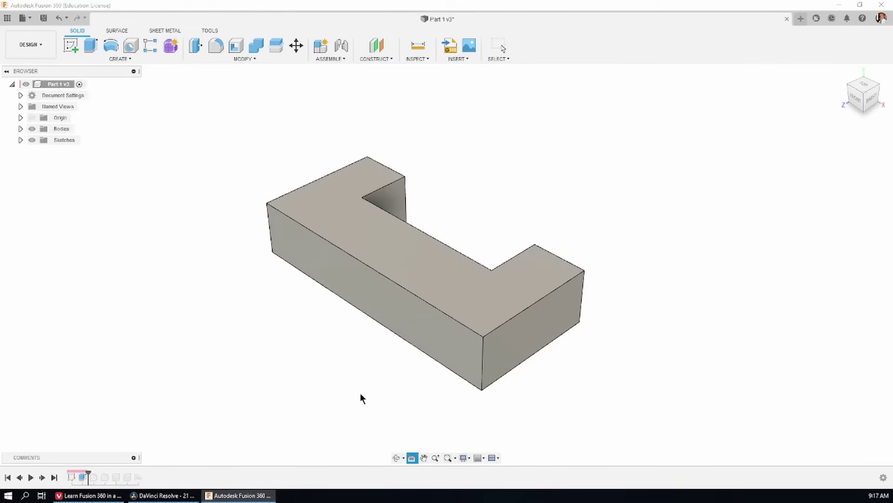
left_click(396, 247)
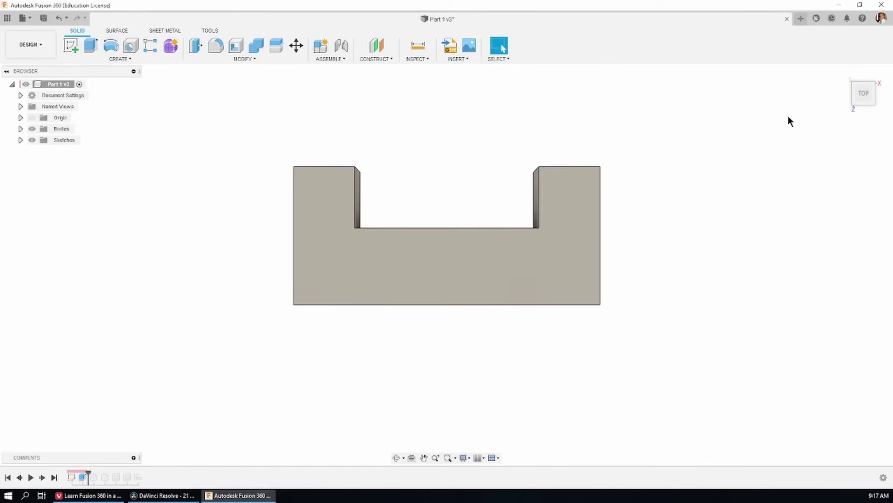
left_click(840, 72)
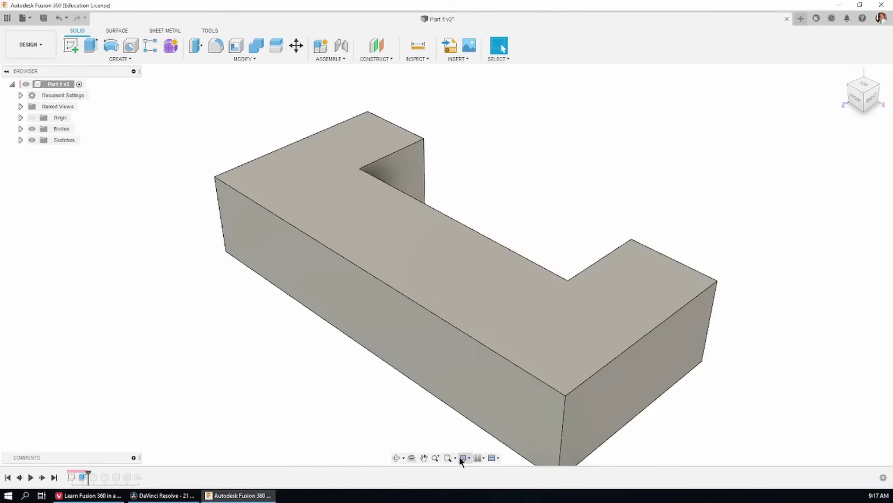
left_click(412, 457)
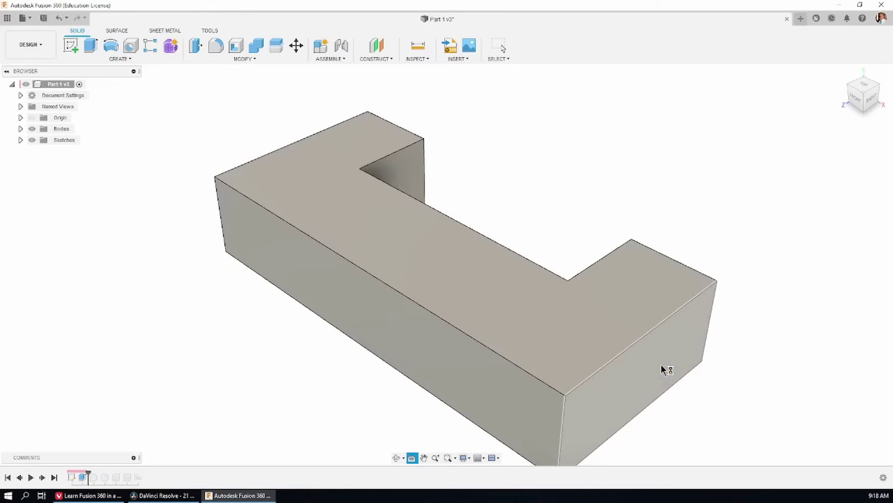
left_click(660, 364)
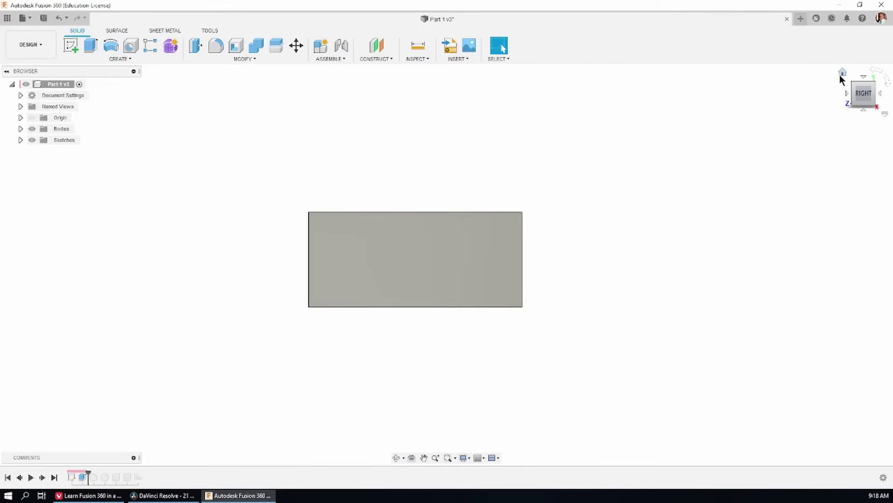
left_click(843, 70)
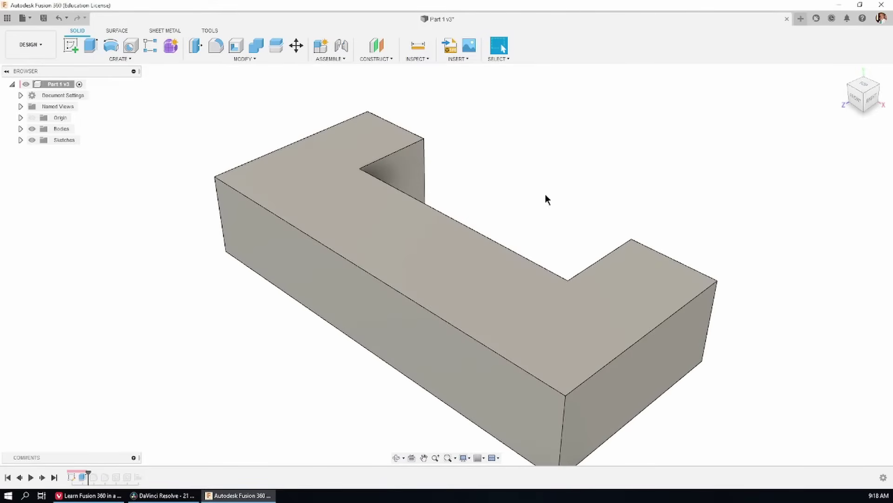
scroll(430, 213, "up", 3)
scroll(433, 217, "down", 5)
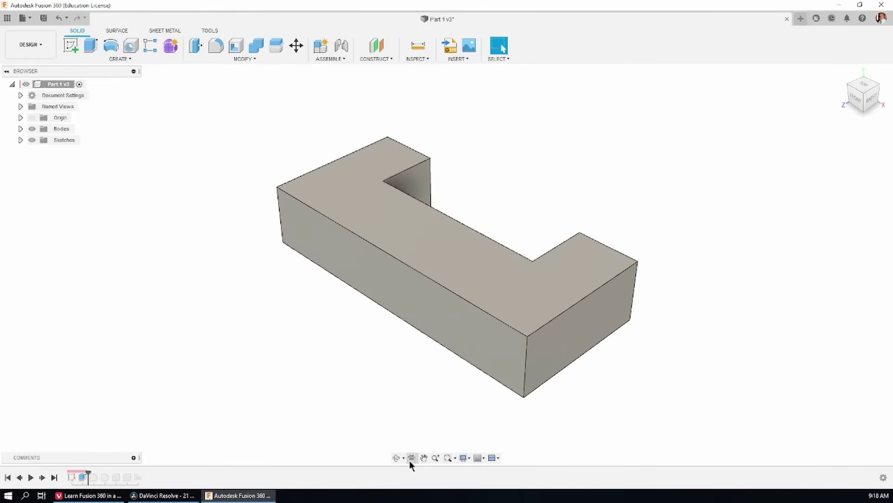
left_click(396, 458)
left_click_drag(502, 261, 514, 319)
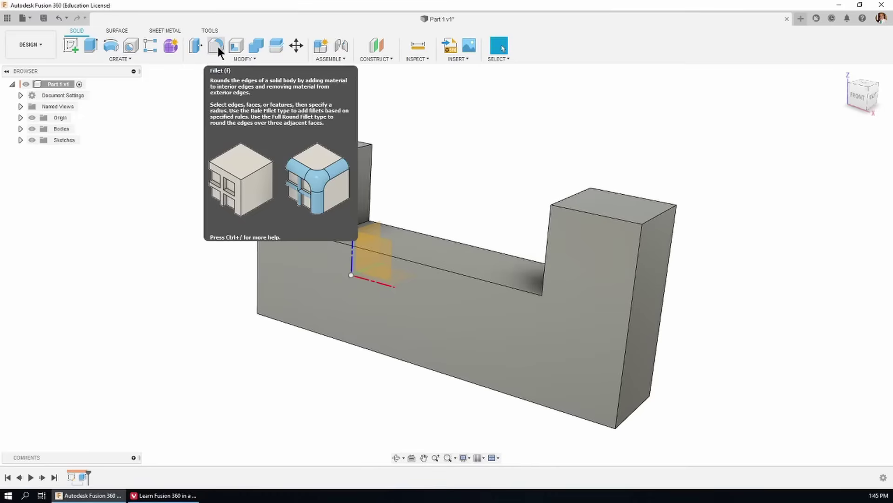
Step: Start a fillet and select the left upright's top outer, top inner and inner corner edges
left_click(216, 46)
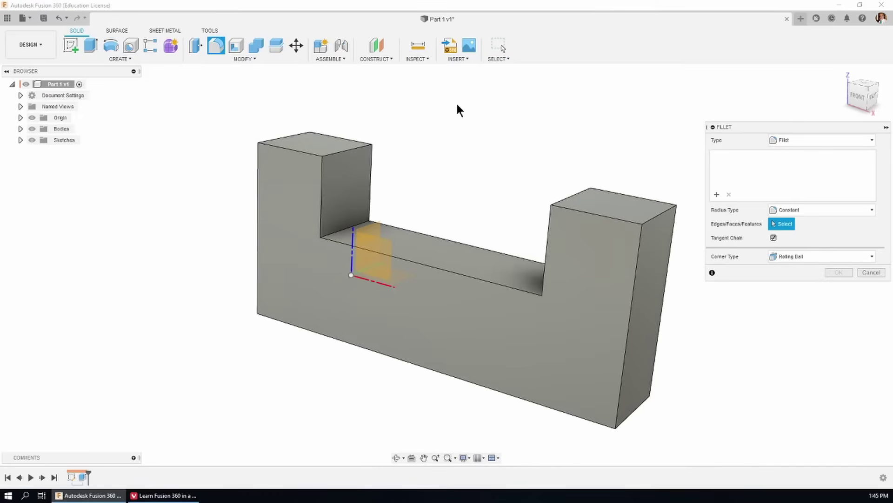
left_click_drag(794, 124, 798, 126)
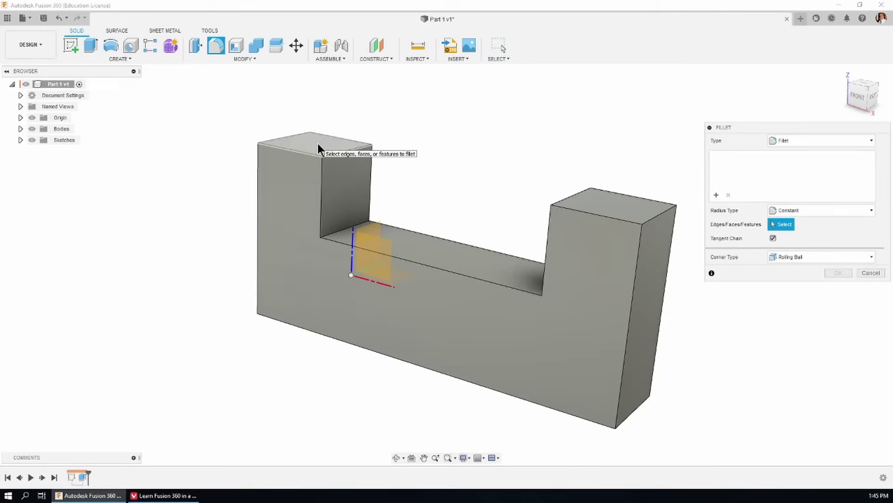
left_click(285, 143)
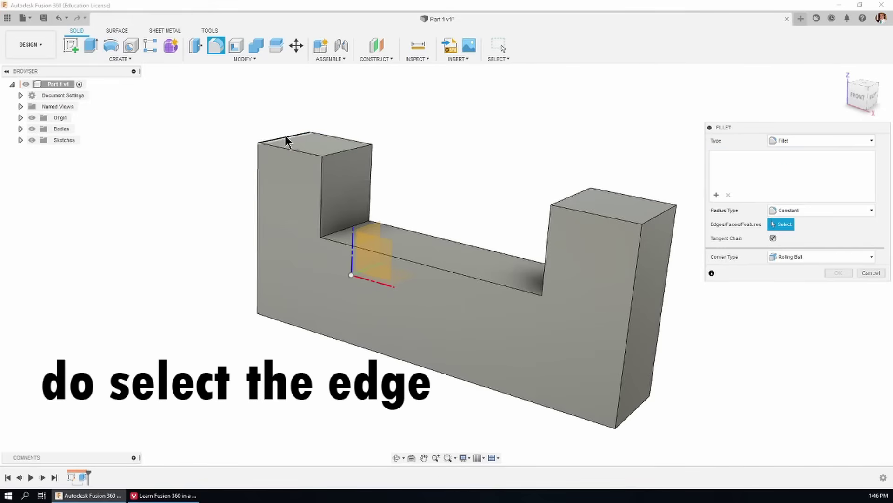
left_click(285, 138)
left_click(343, 150)
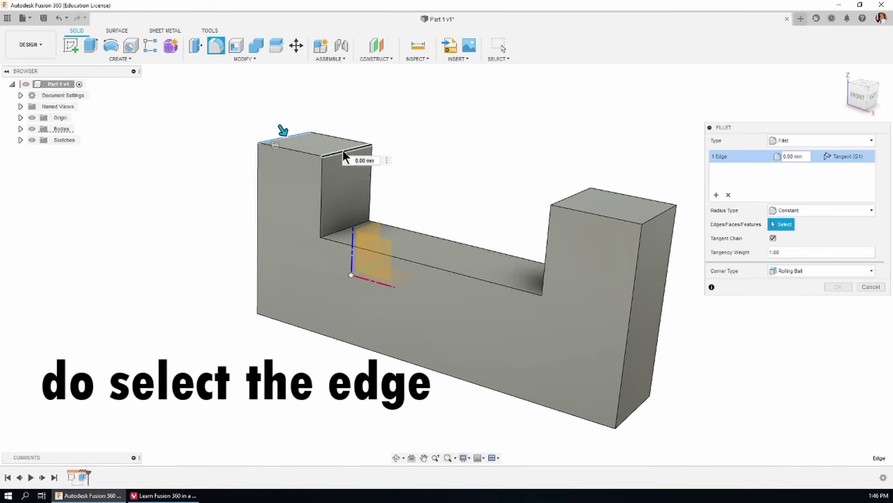
left_click(365, 225)
Step: Add the right upright's three matching edges and apply a 10 mm fillet to all six
left_click(571, 197)
left_click(668, 214)
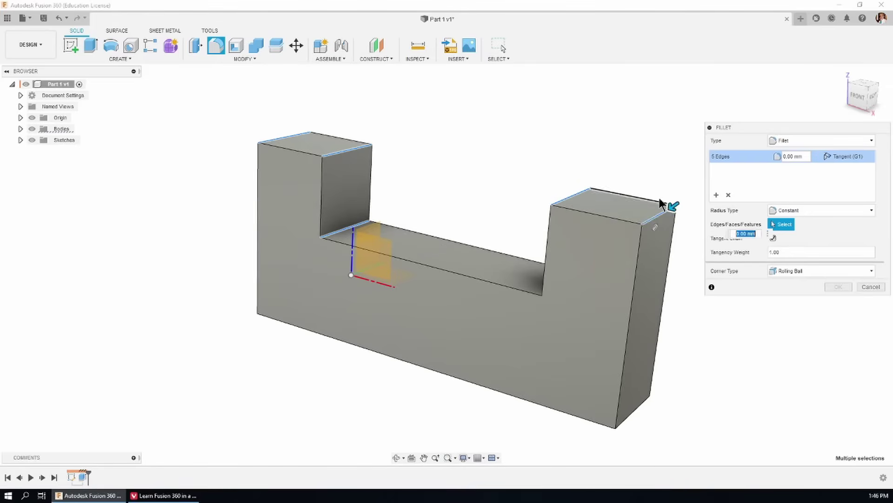
middle_click_drag(438, 134, 482, 155, "shift")
left_click(560, 227)
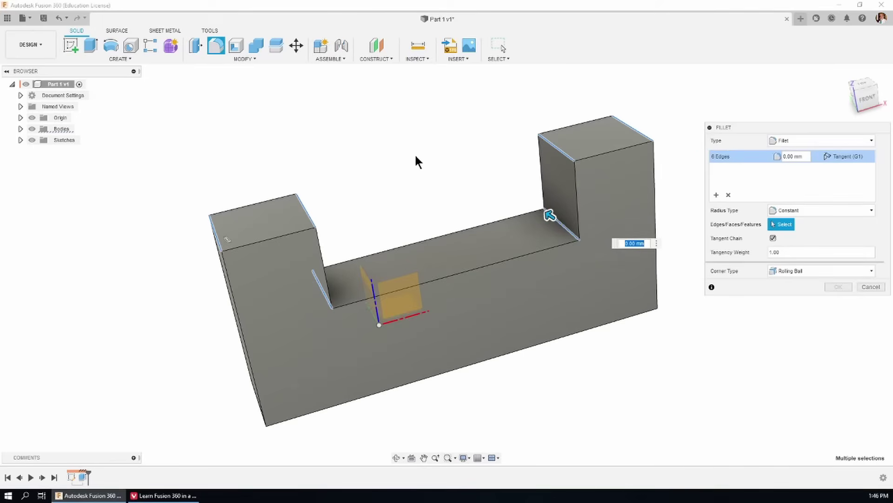
mouse_move(435, 153)
middle_mouse_down("shift")
mouse_move(454, 146)
mouse_move(413, 150)
mouse_move(446, 155)
middle_mouse_up("shift")
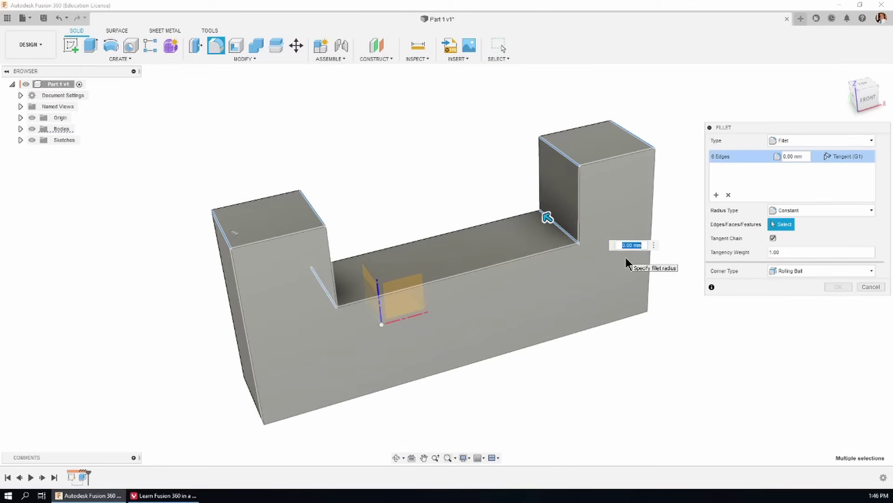
key("Return")
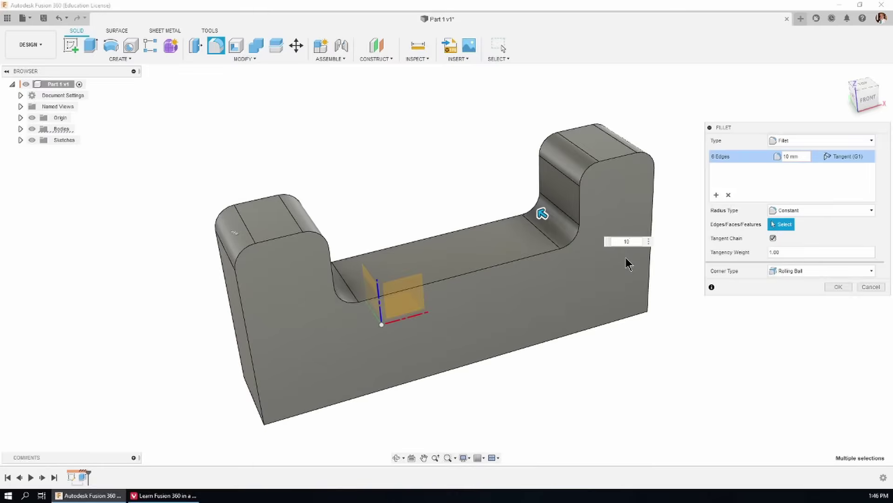
key("Return")
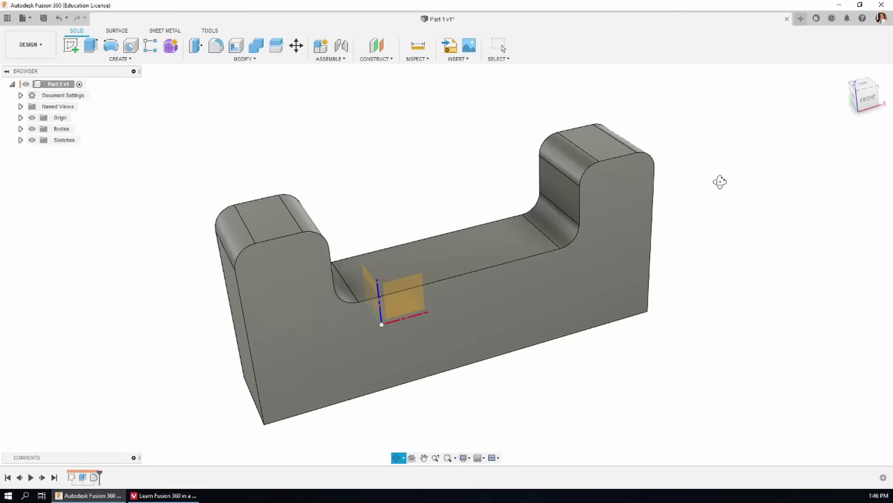
left_click_drag(720, 181, 676, 176)
Step: Fillet the right and left bottom end edges of the base with a 15 mm radius
key("Escape")
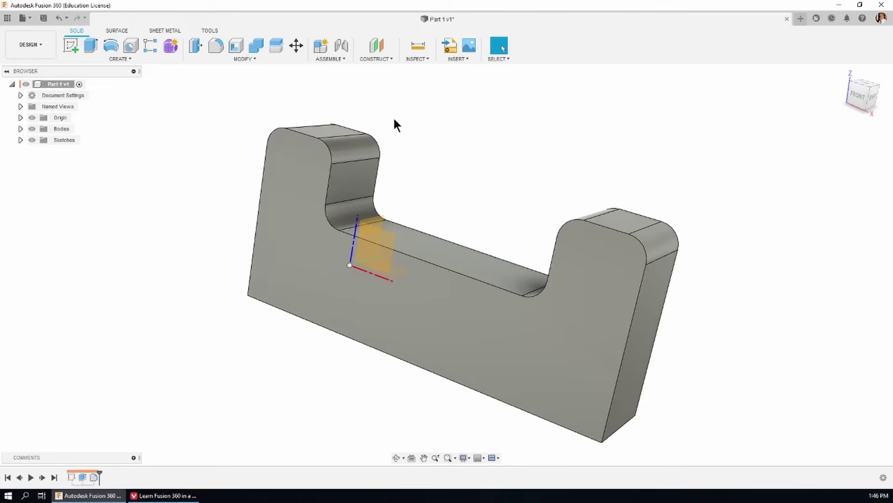
left_click(216, 48)
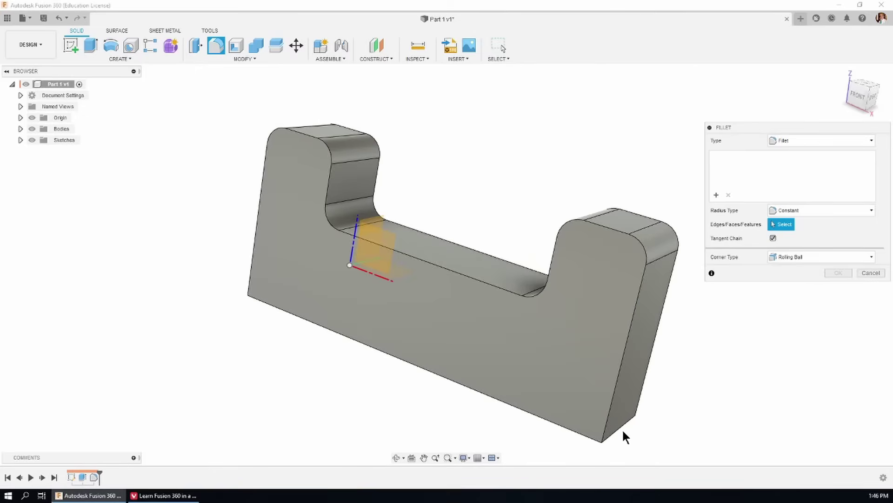
left_click(621, 429)
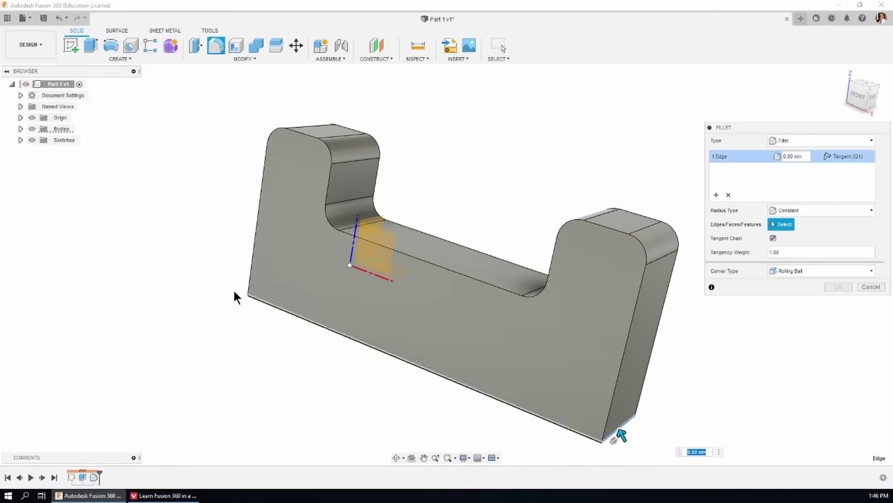
scroll(192, 244, "up", 2)
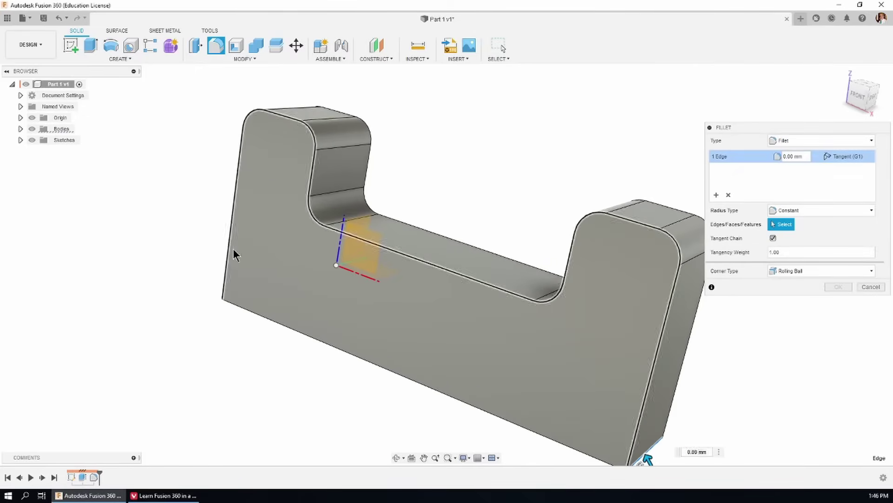
middle_click_drag(444, 201, 509, 161, "shift")
left_click(287, 353)
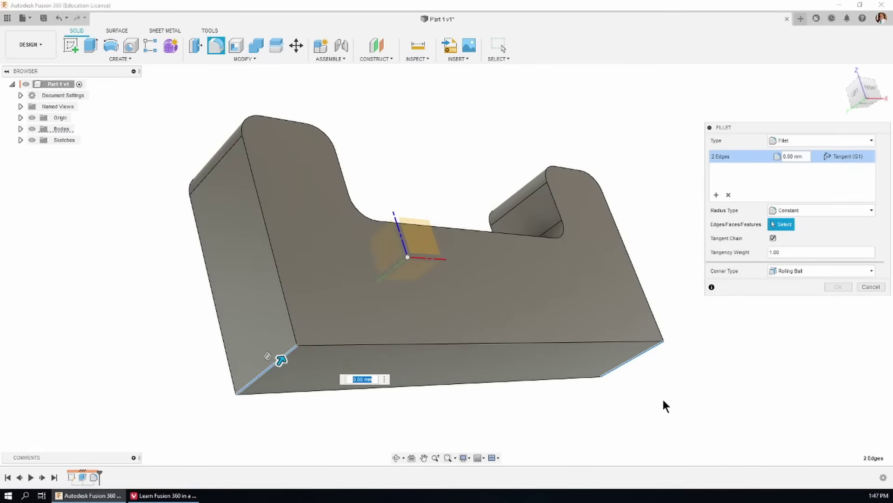
type("15")
key("Return")
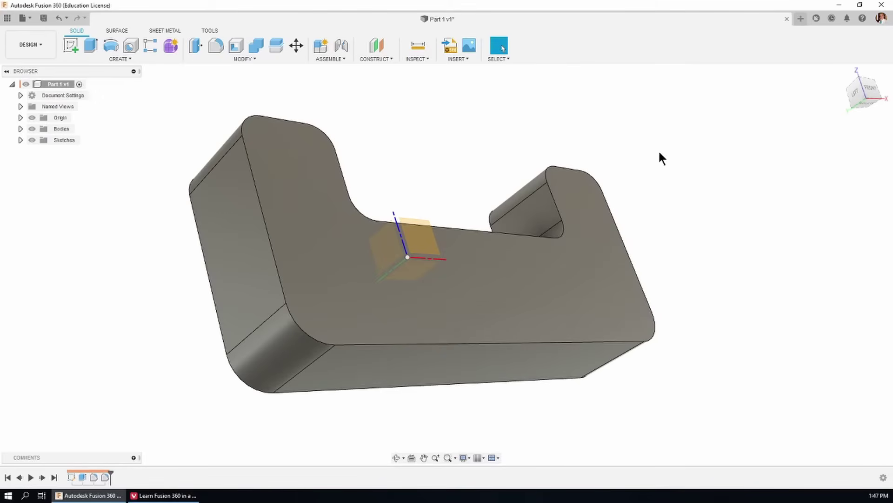
scroll(655, 156, "up", 3)
Step: Start a new sketch on the block's front face
middle_click_drag(505, 163, 516, 203, "shift")
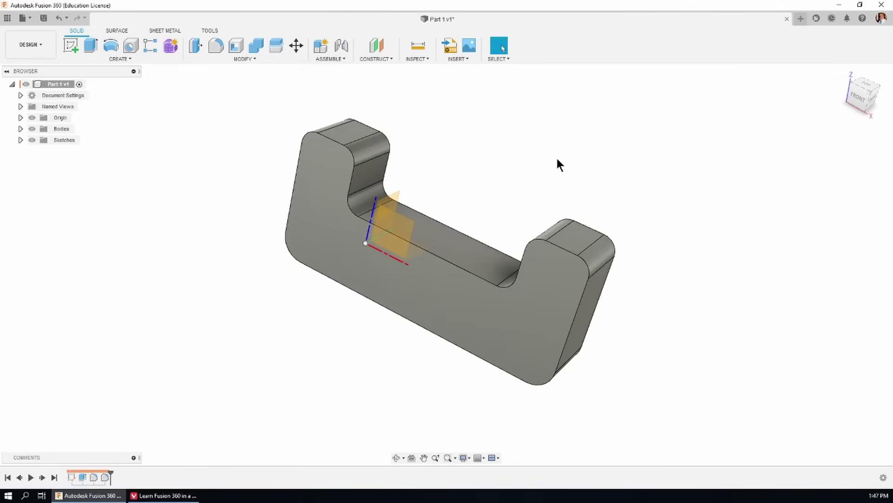
left_click(69, 44)
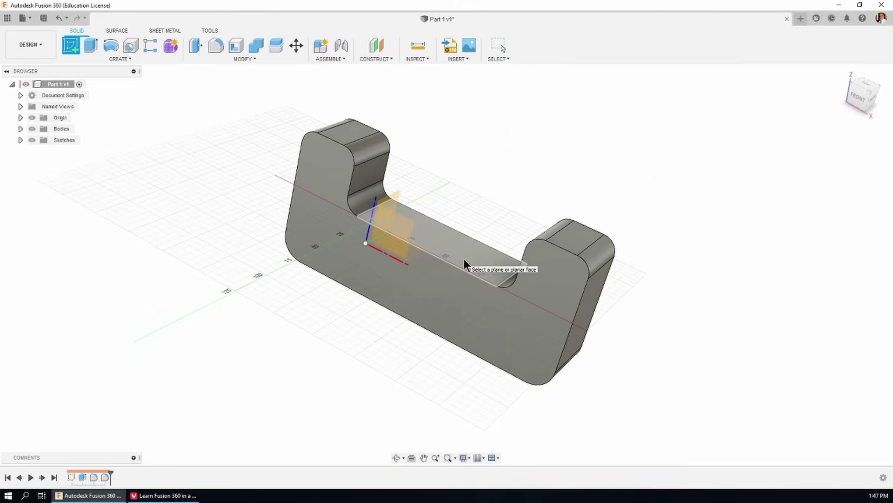
left_click(440, 308)
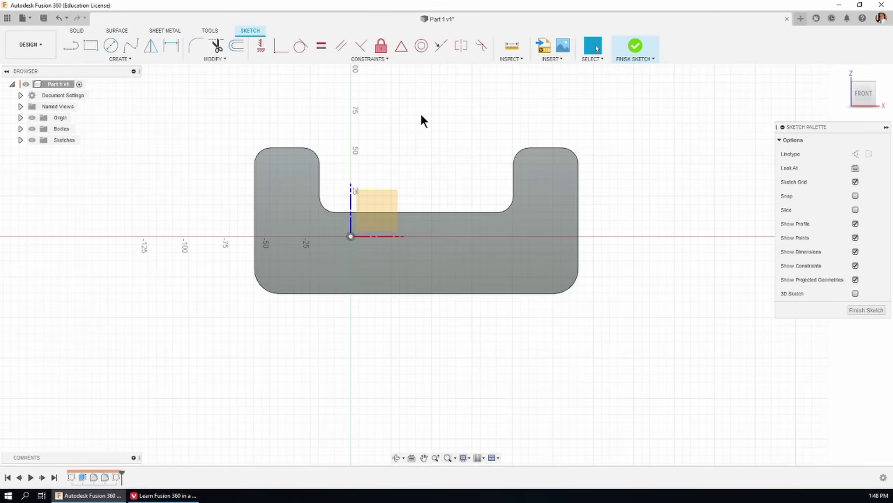
Step: Draw two centre-diameter circles, one near the lower left and one at the right end
left_click(114, 46)
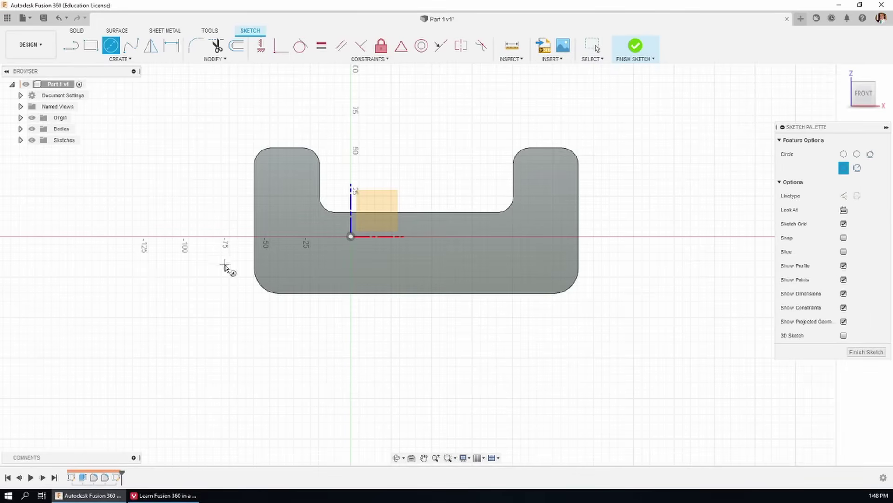
left_click(313, 264)
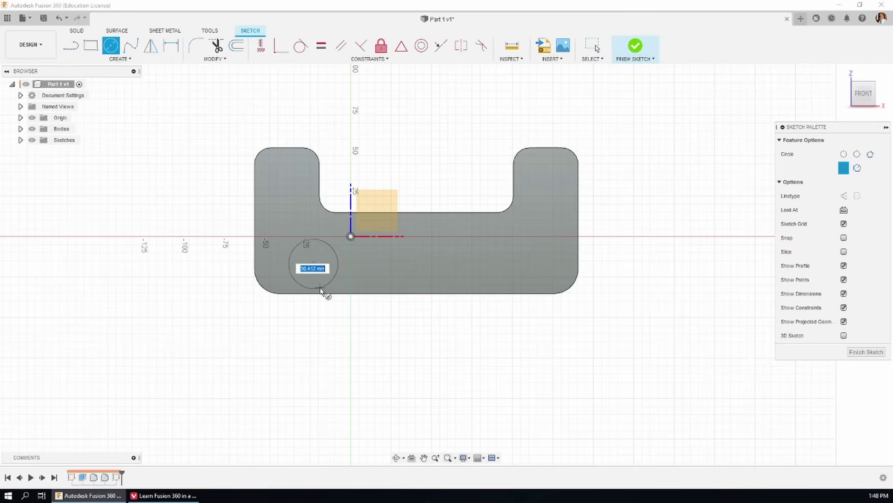
left_click(321, 291)
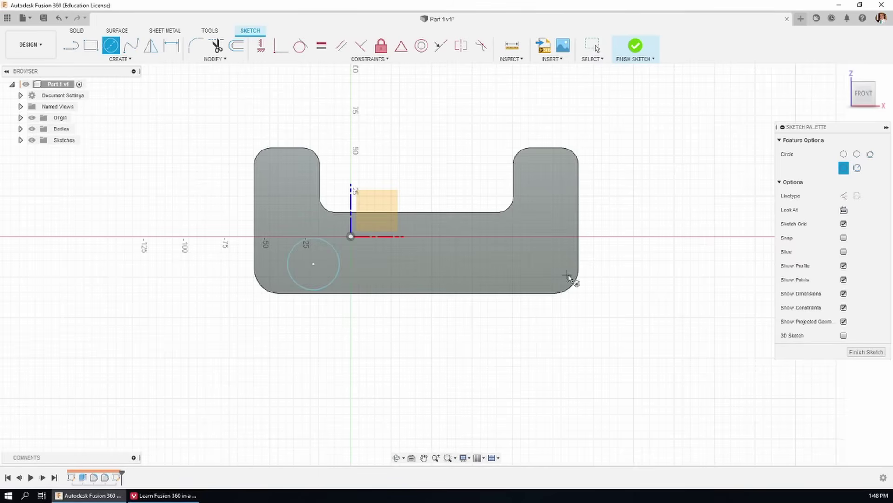
left_click(545, 223)
left_click(524, 245)
Step: Add a 15 mm diameter dimension to the lower-left circle
left_click(170, 48)
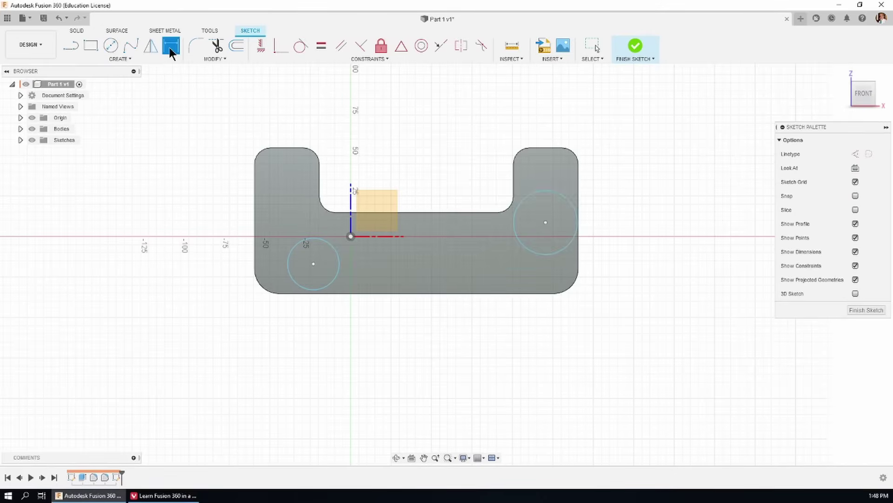
left_click(294, 253)
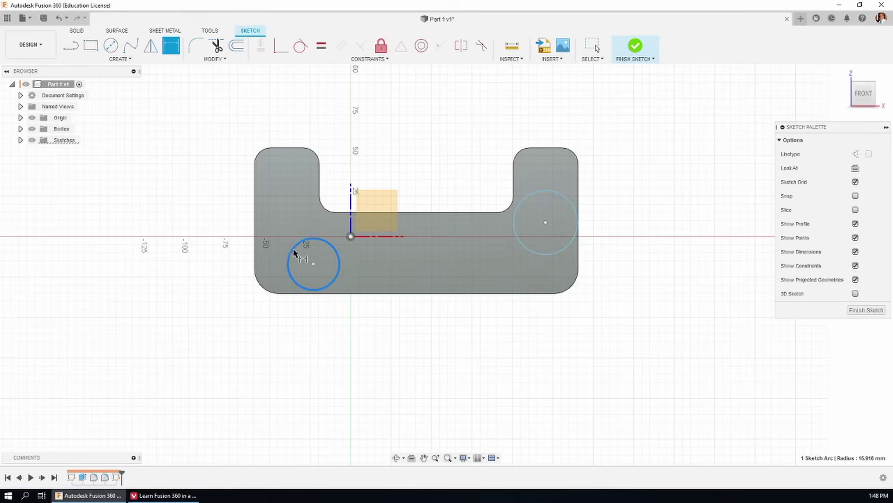
left_click(212, 203)
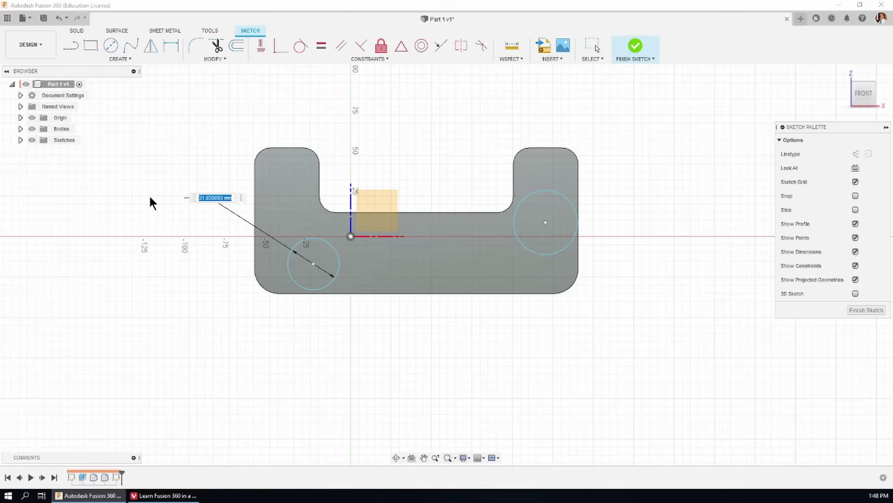
type("15")
key("Return")
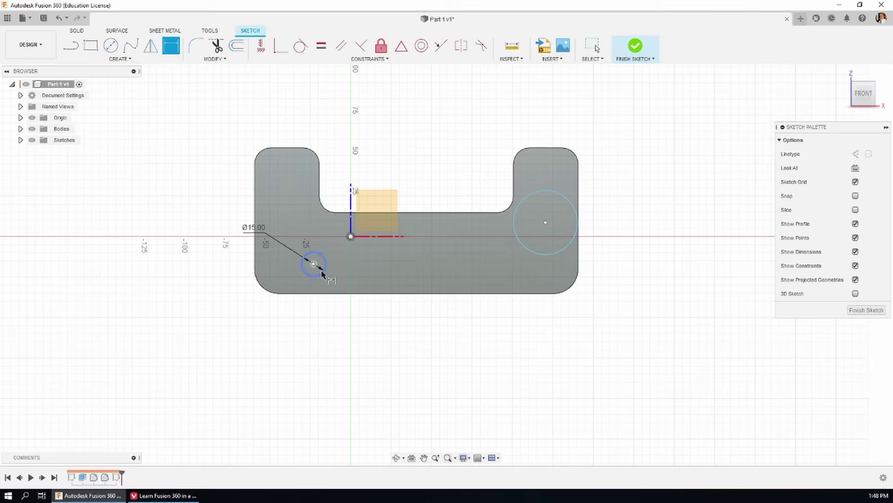
Step: Make the left and right circles concentric with the lower-left and lower-right corner arcs
key("Escape")
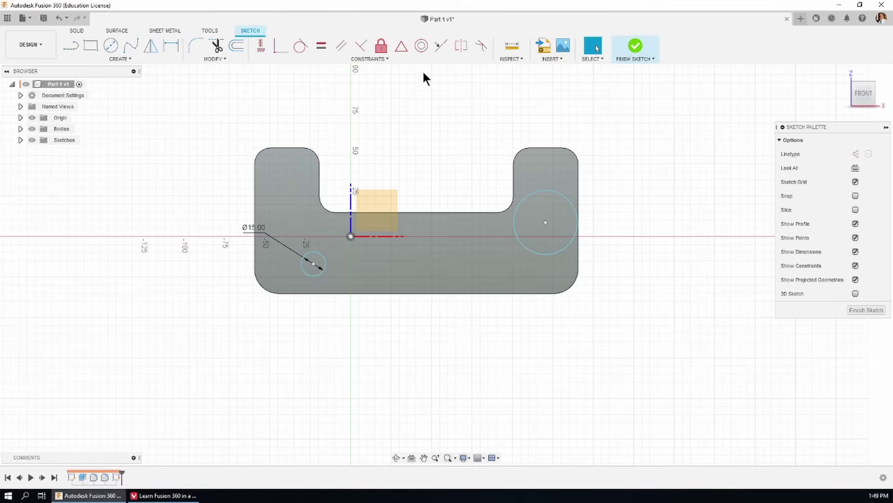
left_click(421, 46)
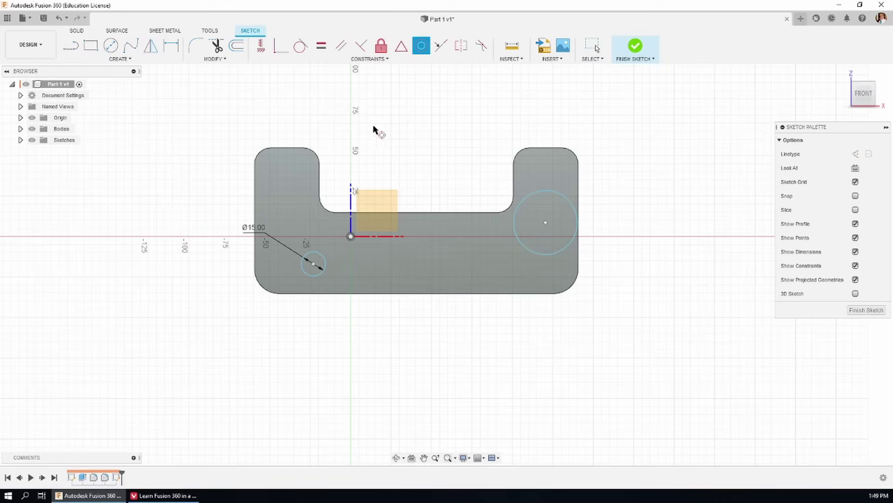
left_click(311, 279)
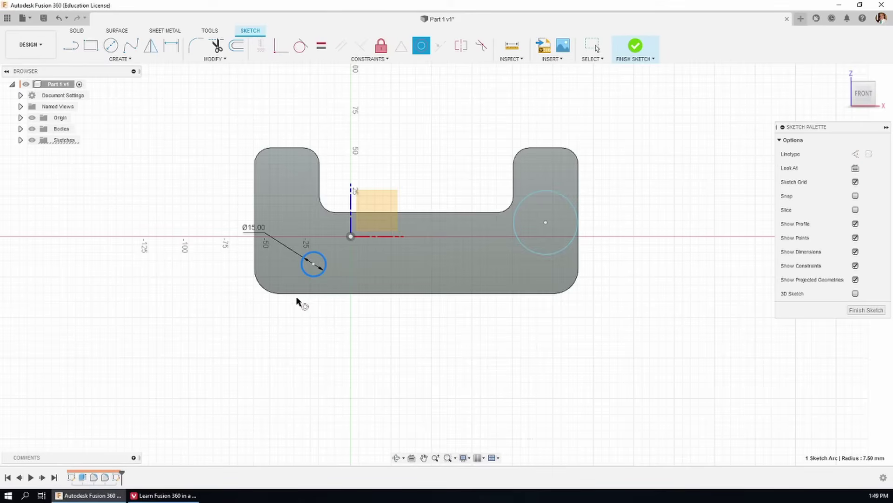
left_click(269, 294)
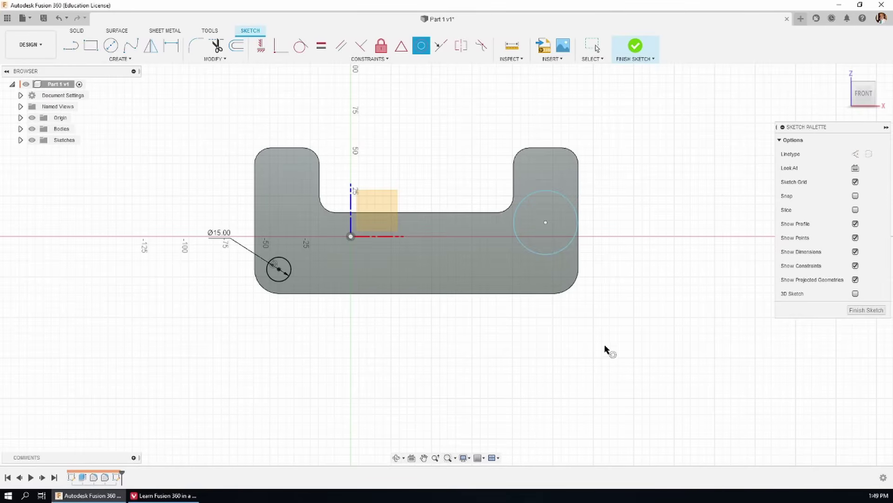
left_click(549, 255)
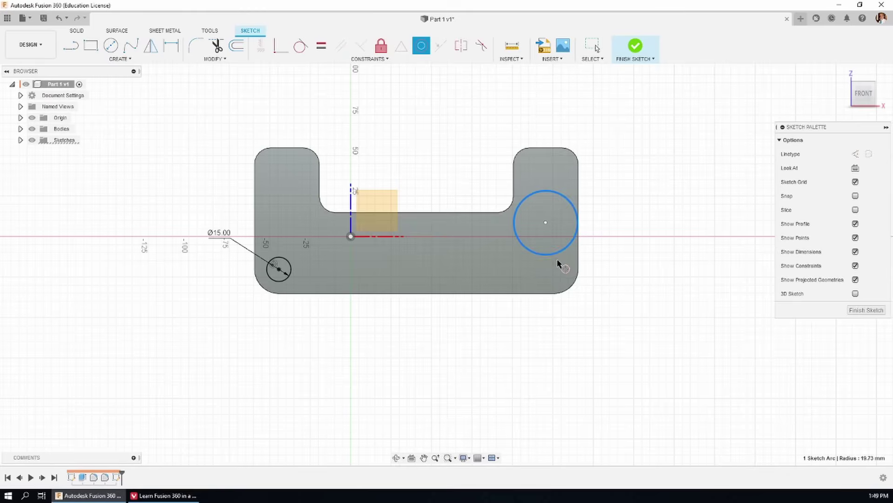
left_click(572, 291)
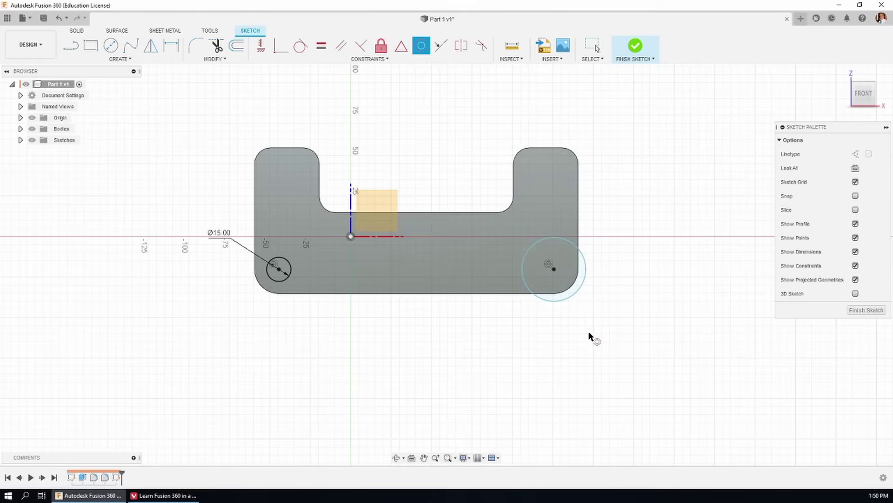
Step: Constrain the right circle equal to the 15 mm left circle and finish the sketch
left_click(320, 47)
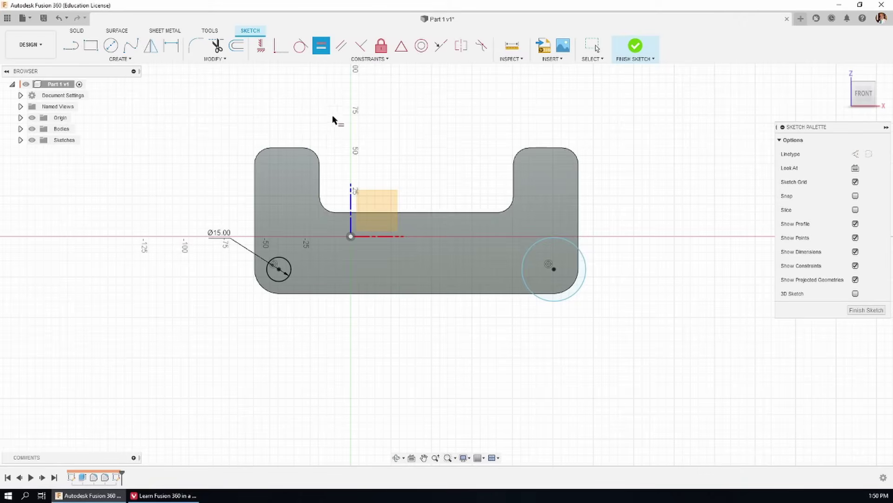
left_click(289, 265)
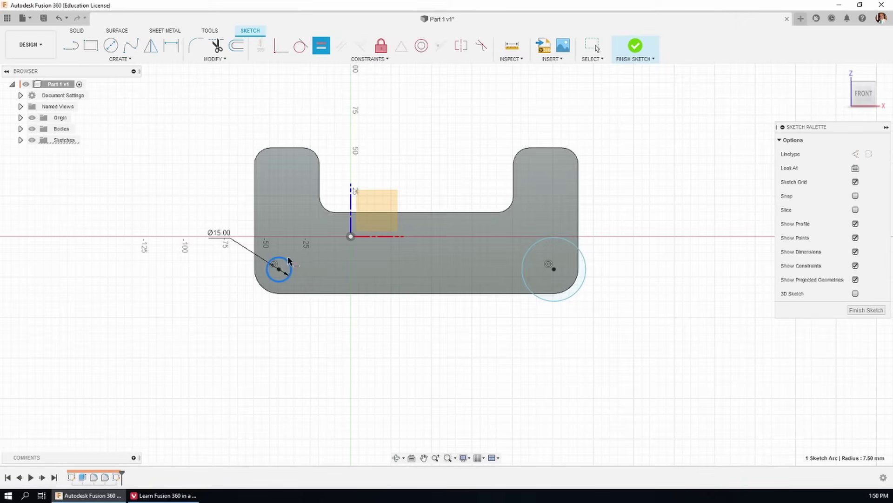
left_click(526, 255)
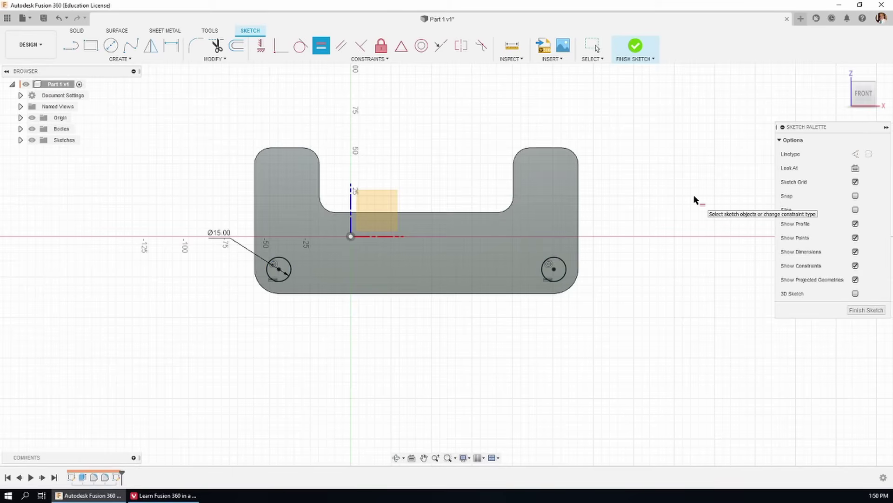
left_click(634, 46)
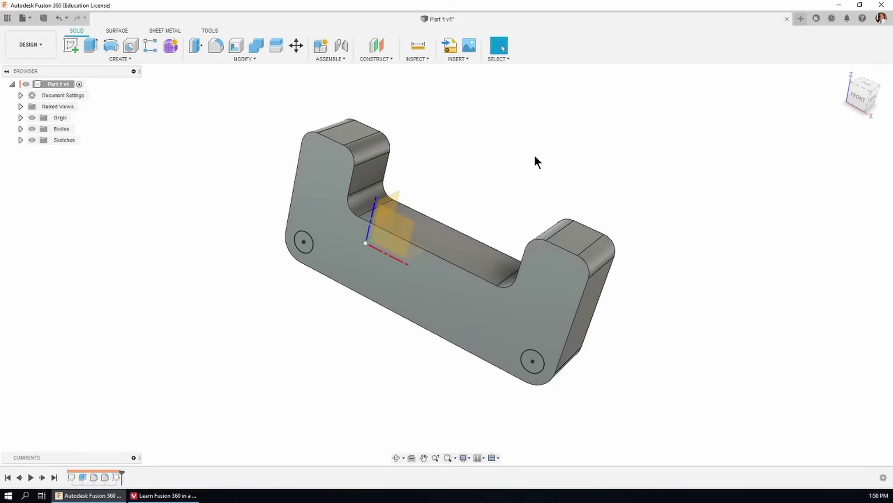
Step: Orbit to an isometric view showing the filleted block and both 15 mm circles
middle_click_drag(491, 175, 499, 151, "shift")
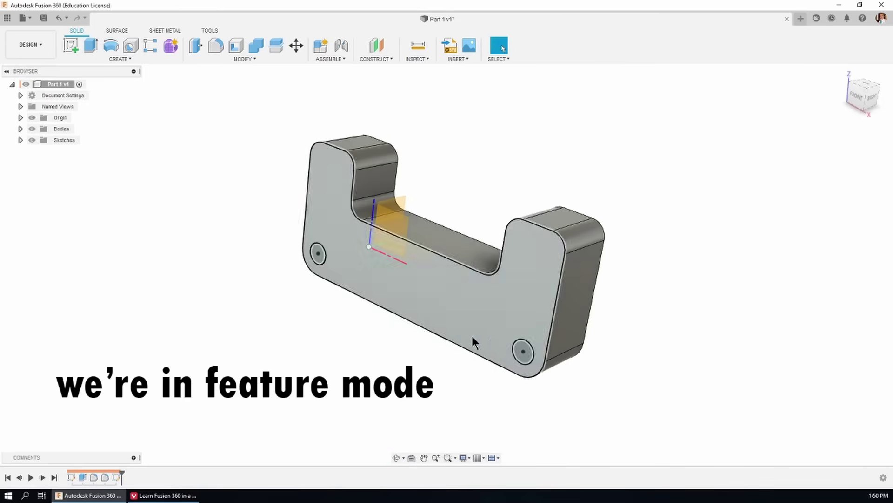
Step: Extrude both circle profiles as a Cut with extent type All
left_click(91, 52)
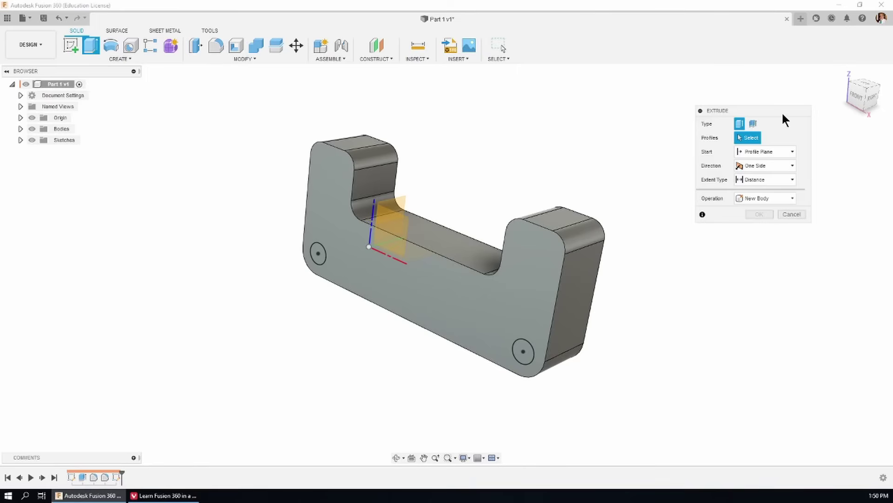
left_click_drag(782, 110, 779, 118)
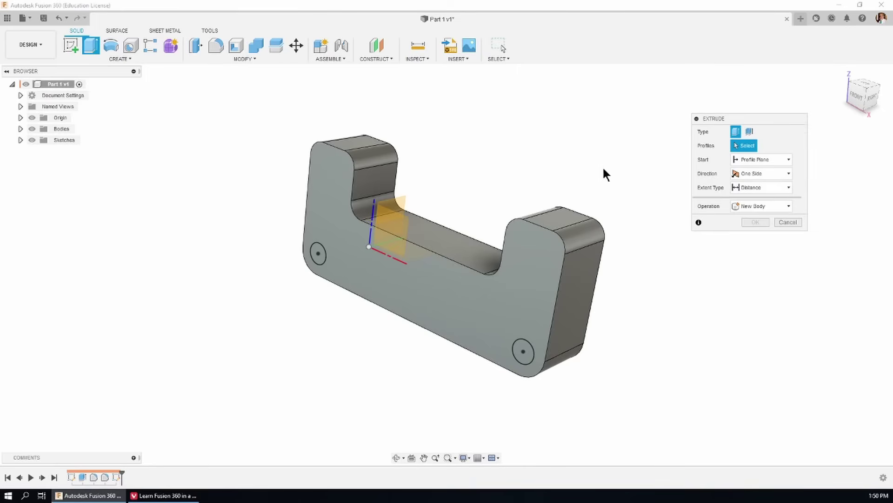
left_click(318, 258)
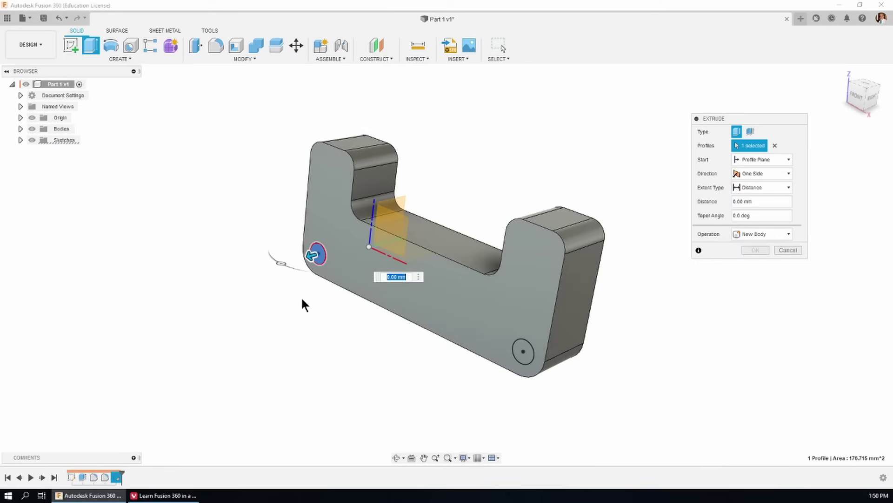
left_click(523, 352)
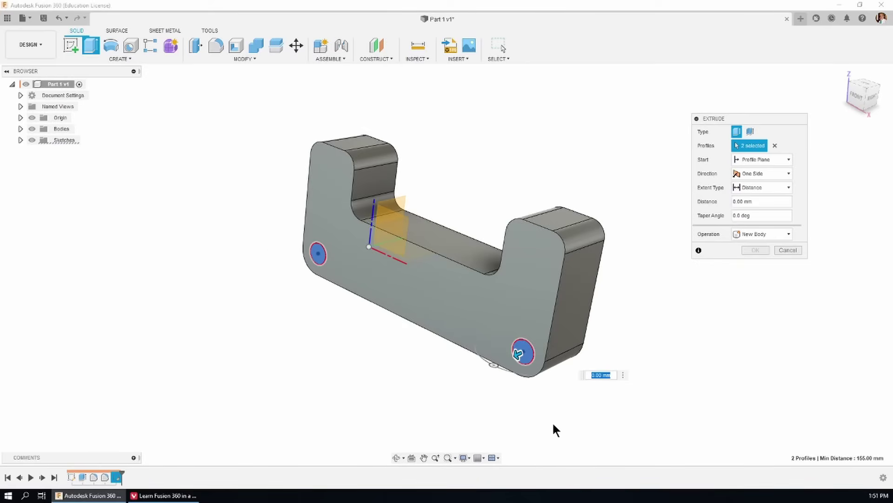
left_click_drag(518, 354, 630, 303)
left_click(792, 234)
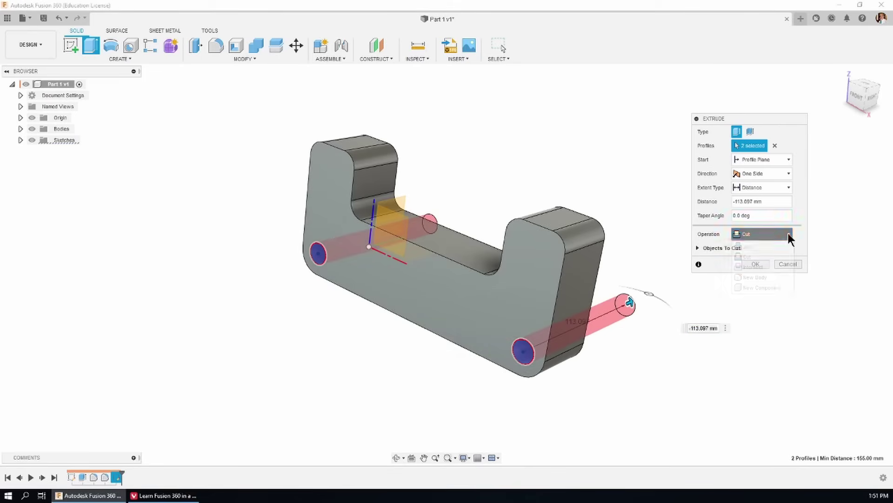
left_click(755, 257)
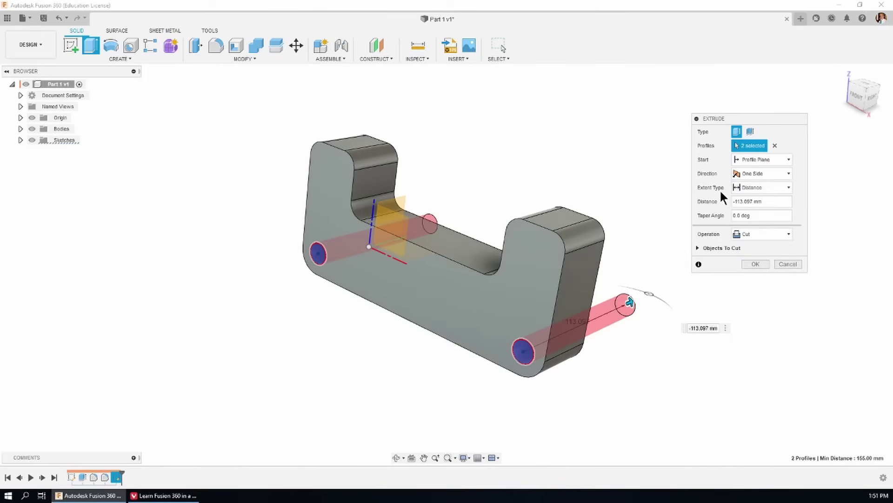
left_click(787, 187)
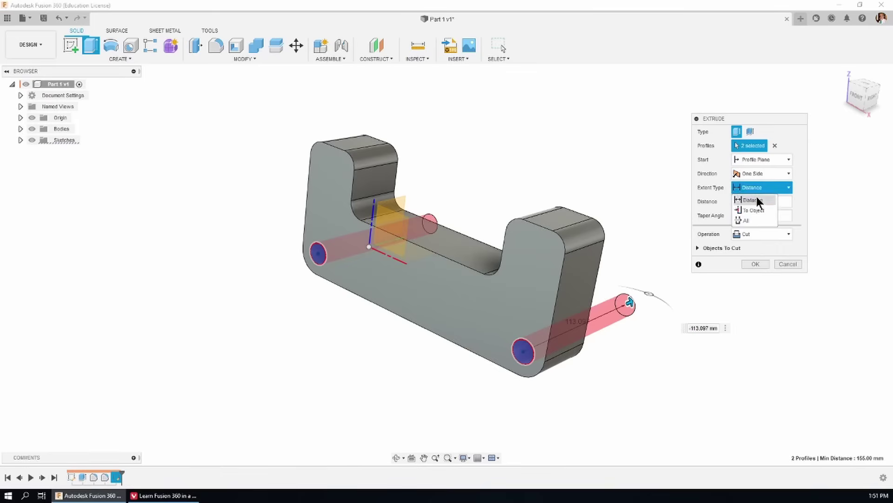
left_click(749, 219)
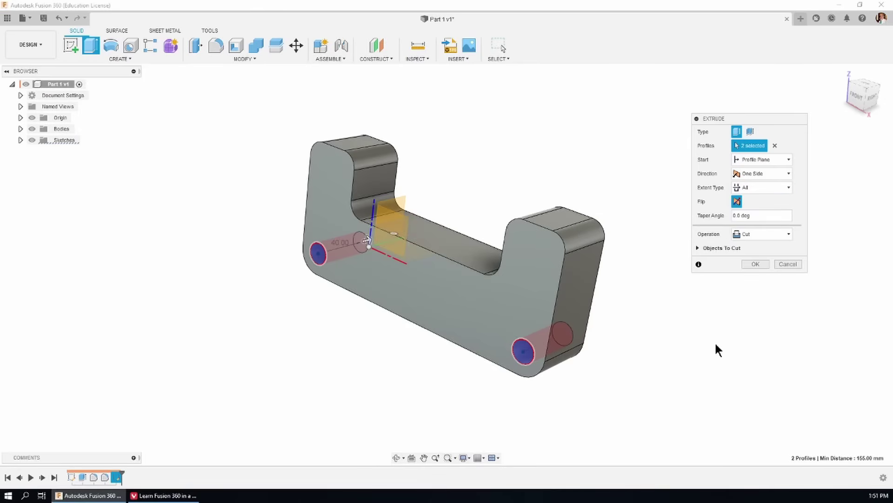
left_click(755, 263)
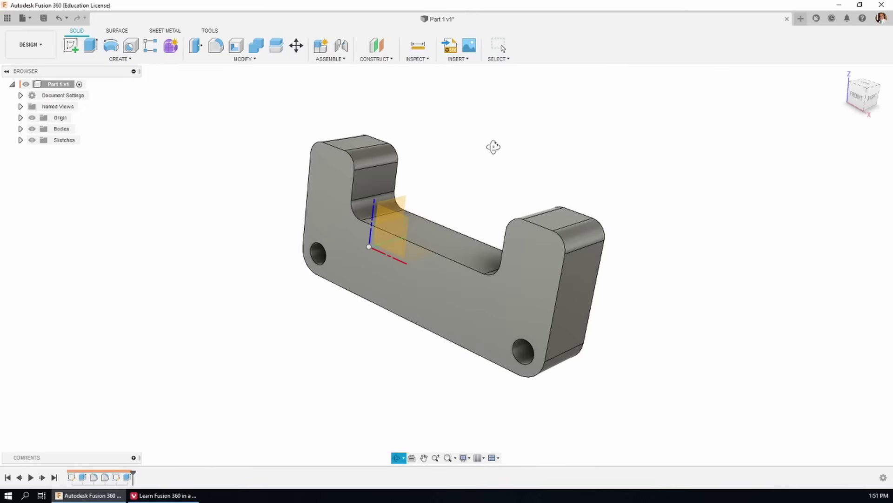
Step: Save Part 1 as v1 with the default description and open the 16 Parts project
mouse_move(495, 148)
left_mouse_down()
mouse_move(531, 132)
mouse_move(512, 133)
mouse_move(533, 139)
mouse_move(512, 124)
mouse_move(514, 134)
mouse_move(556, 135)
mouse_move(514, 151)
mouse_move(486, 147)
left_mouse_up()
key("Escape")
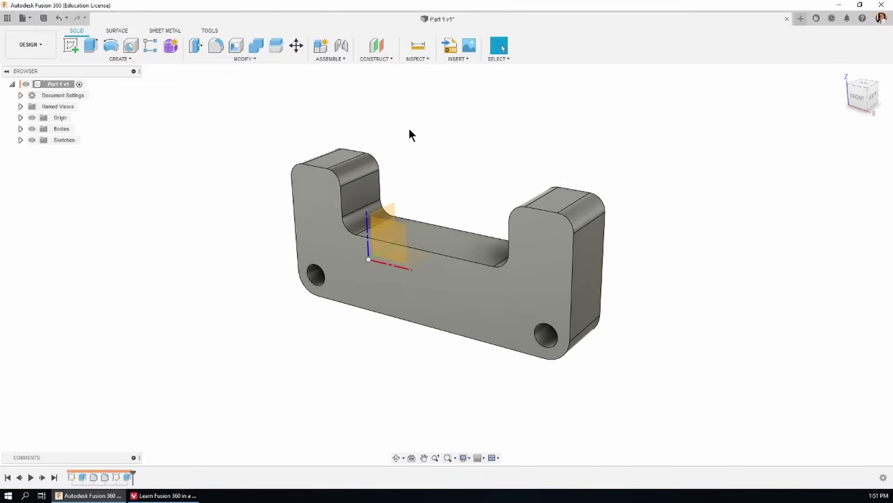
left_click(43, 18)
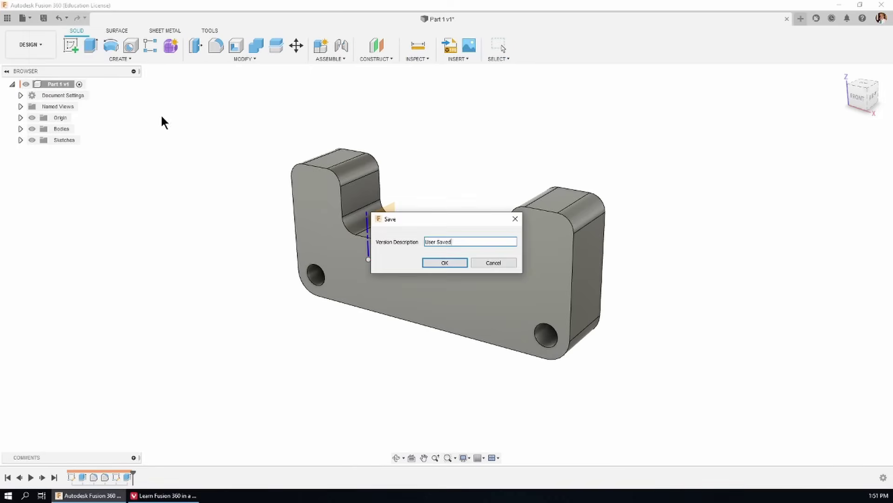
left_click(444, 263)
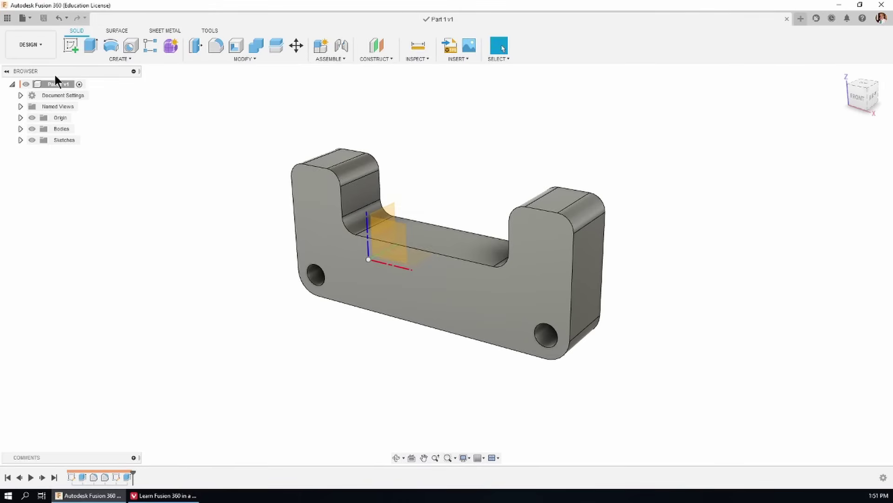
left_click(8, 18)
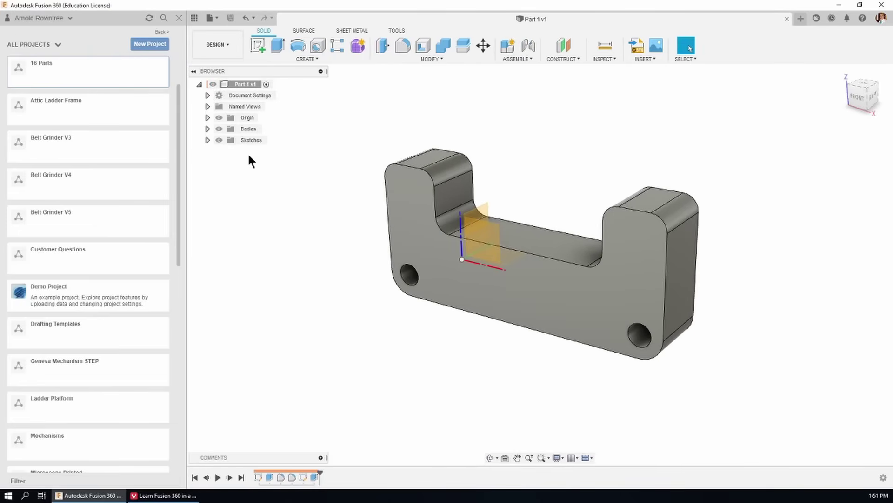
left_click(81, 78)
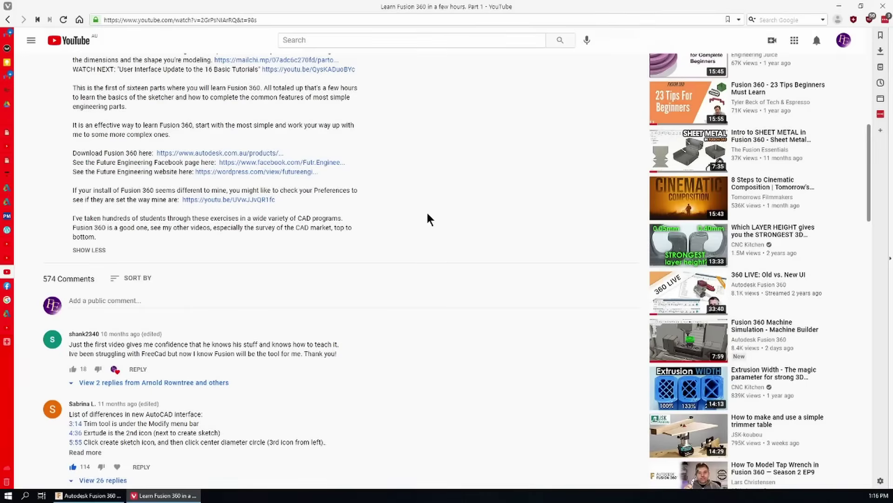
scroll(437, 237, "down", 5)
scroll(444, 253, "up", 15)
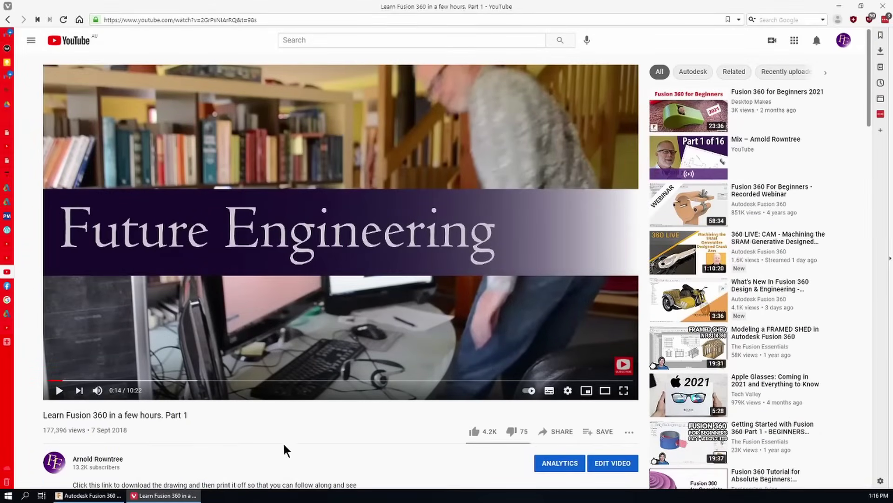
scroll(287, 418, "down", 7)
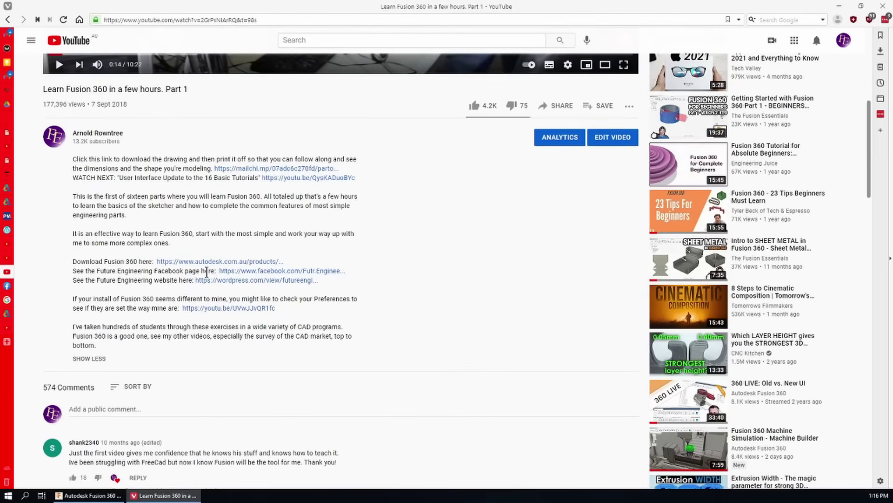
left_click_drag(217, 270, 73, 272)
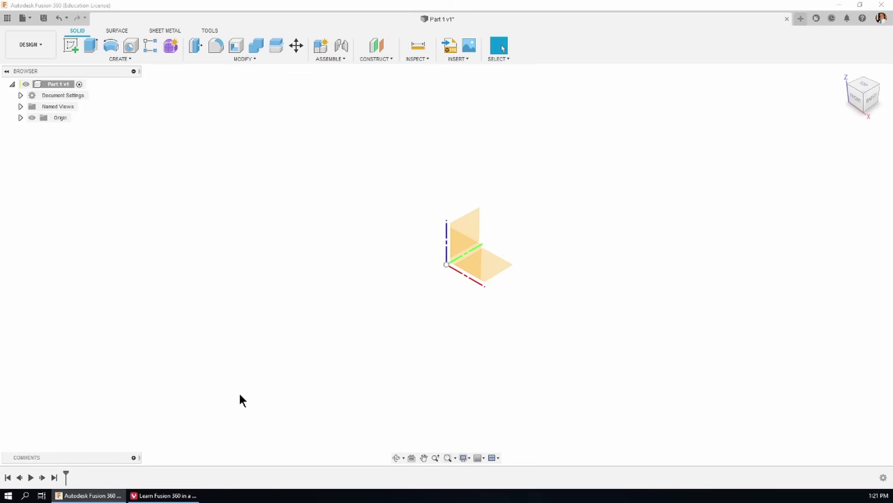
left_click(163, 495)
scroll(386, 328, "down", 5)
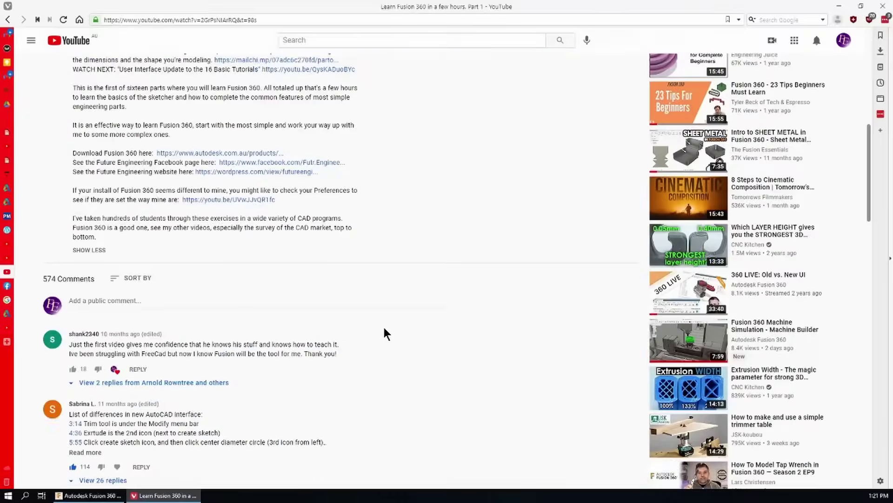
Step: Select the 'If your install of Fusion 360…' paragraph in the video description
left_click_drag(181, 199, 75, 190)
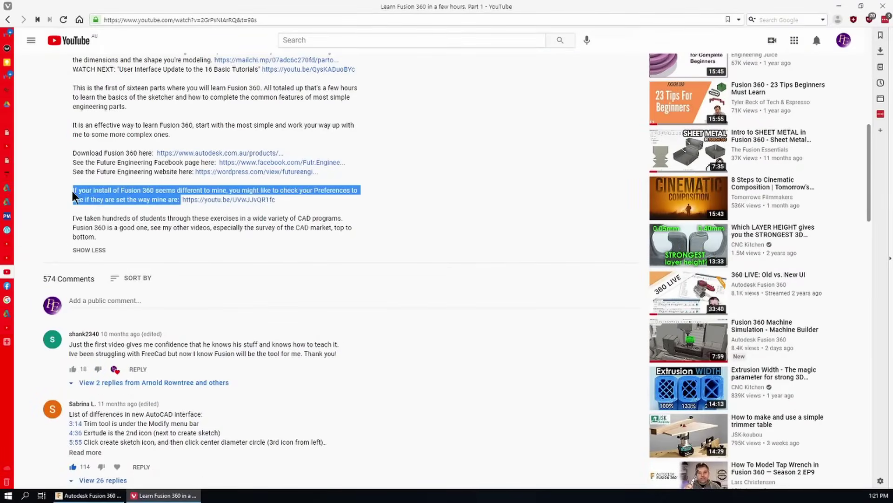